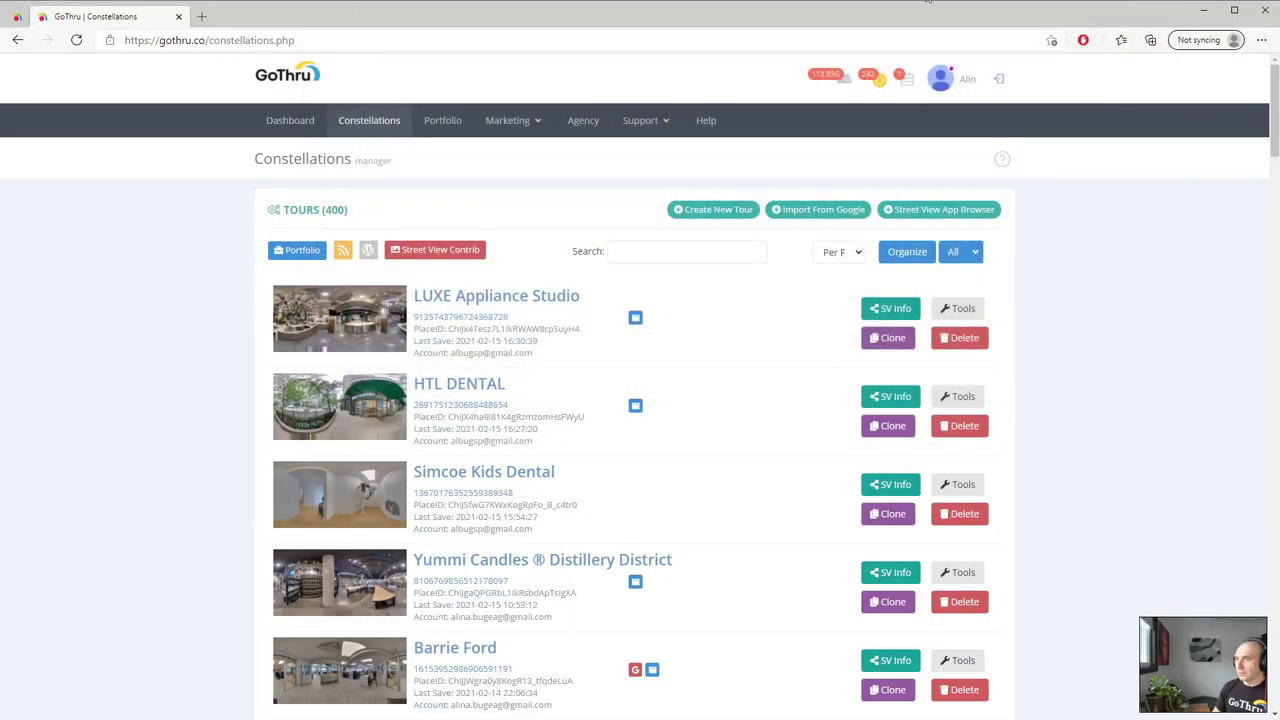
# Start a walkthrough video for LUXE Appliance Studio, keeping Walking through panoramas rather than Slideshow
pyautogui.click(509, 193)
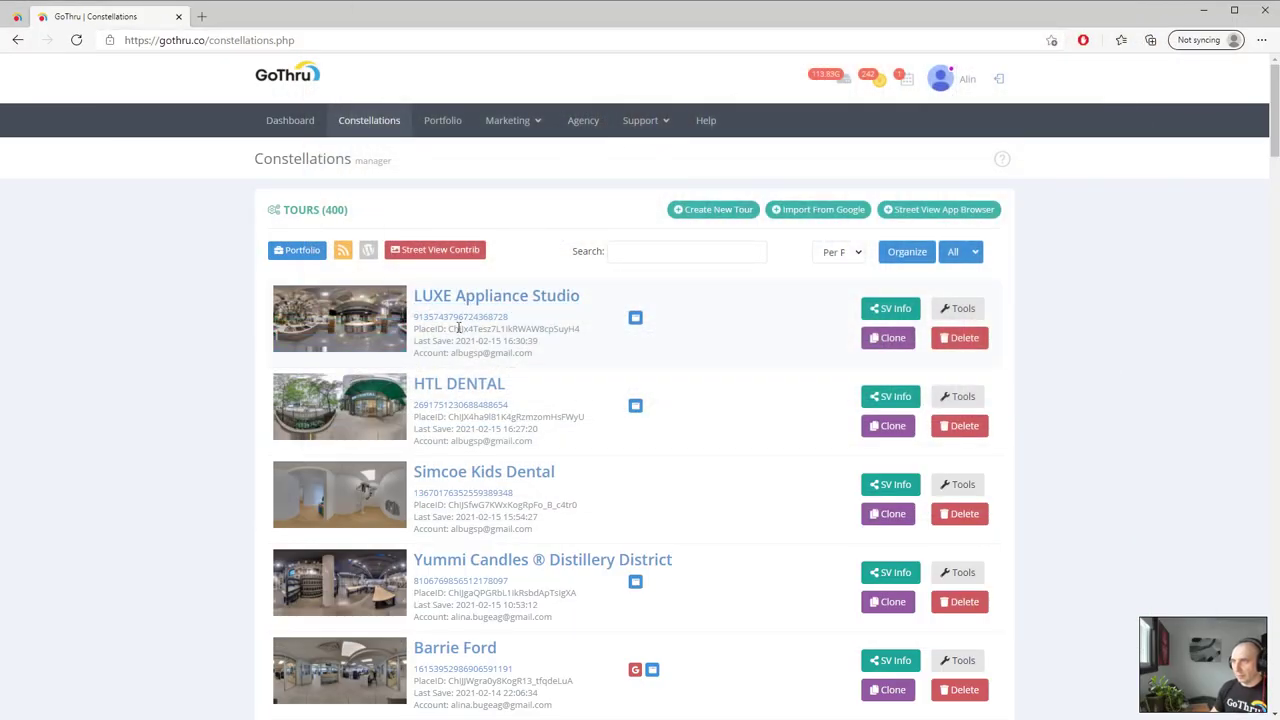
pyautogui.click(958, 308)
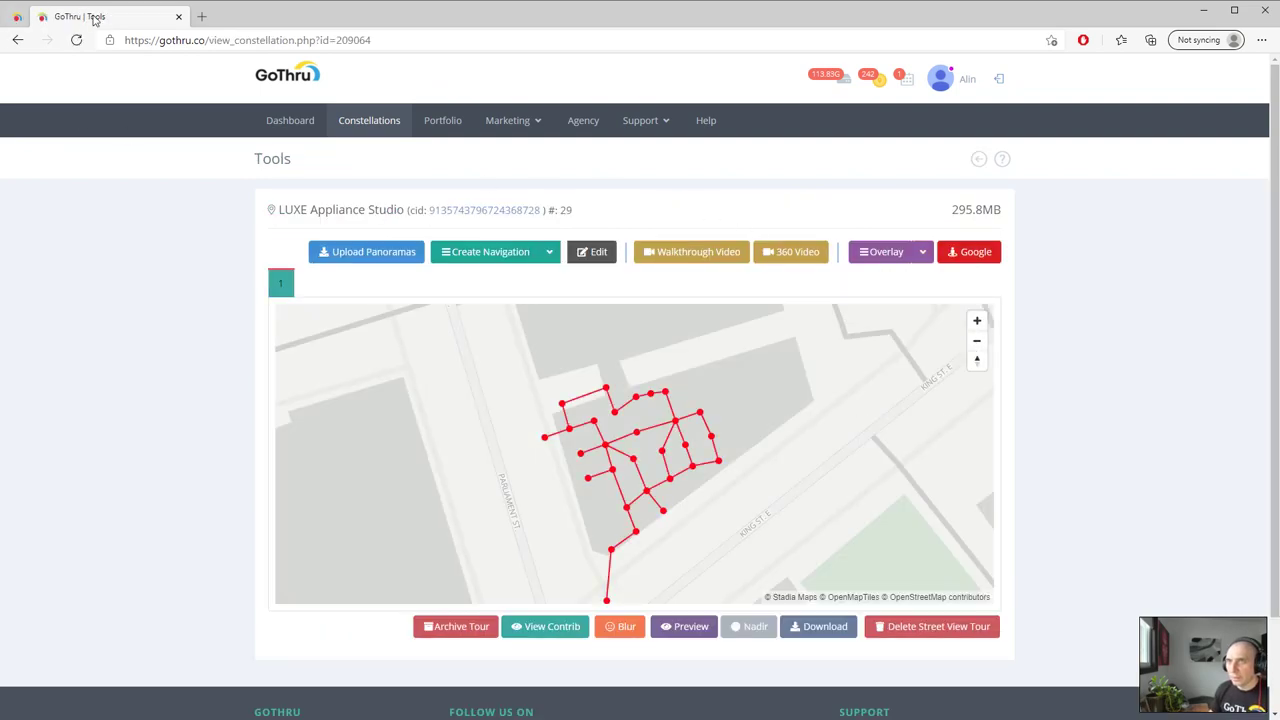
pyautogui.click(674, 266)
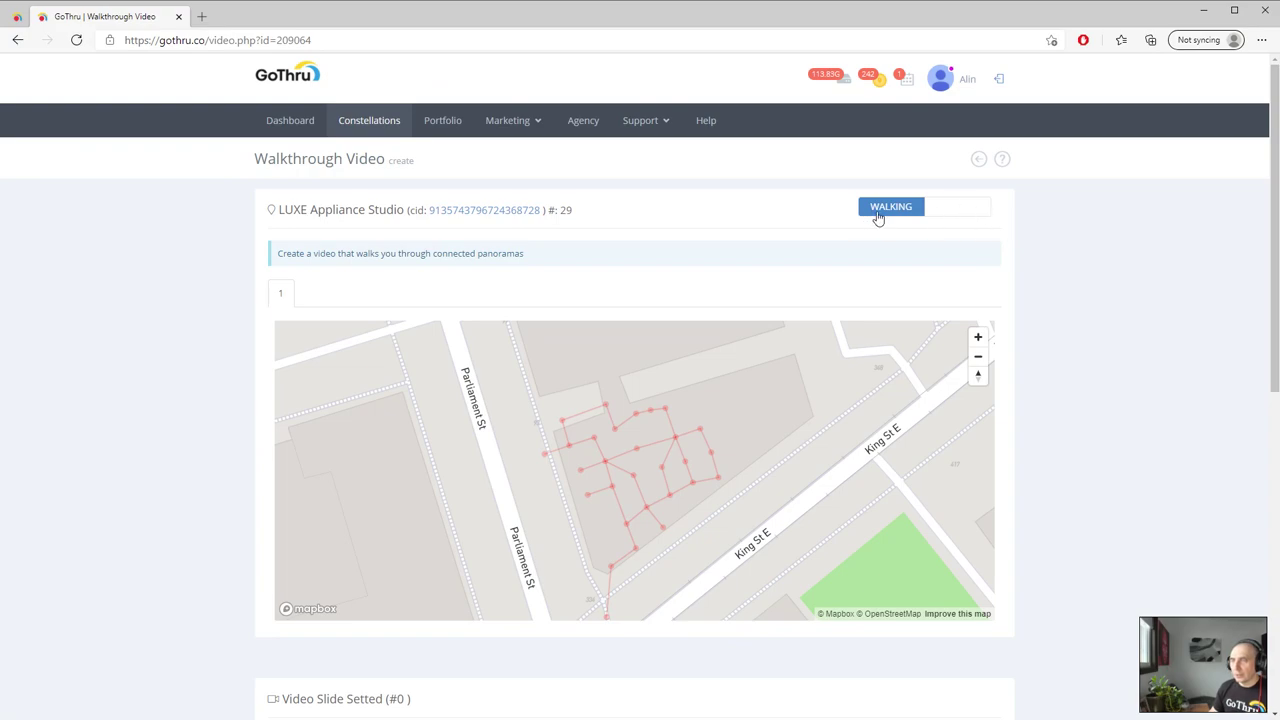
pyautogui.click(960, 212)
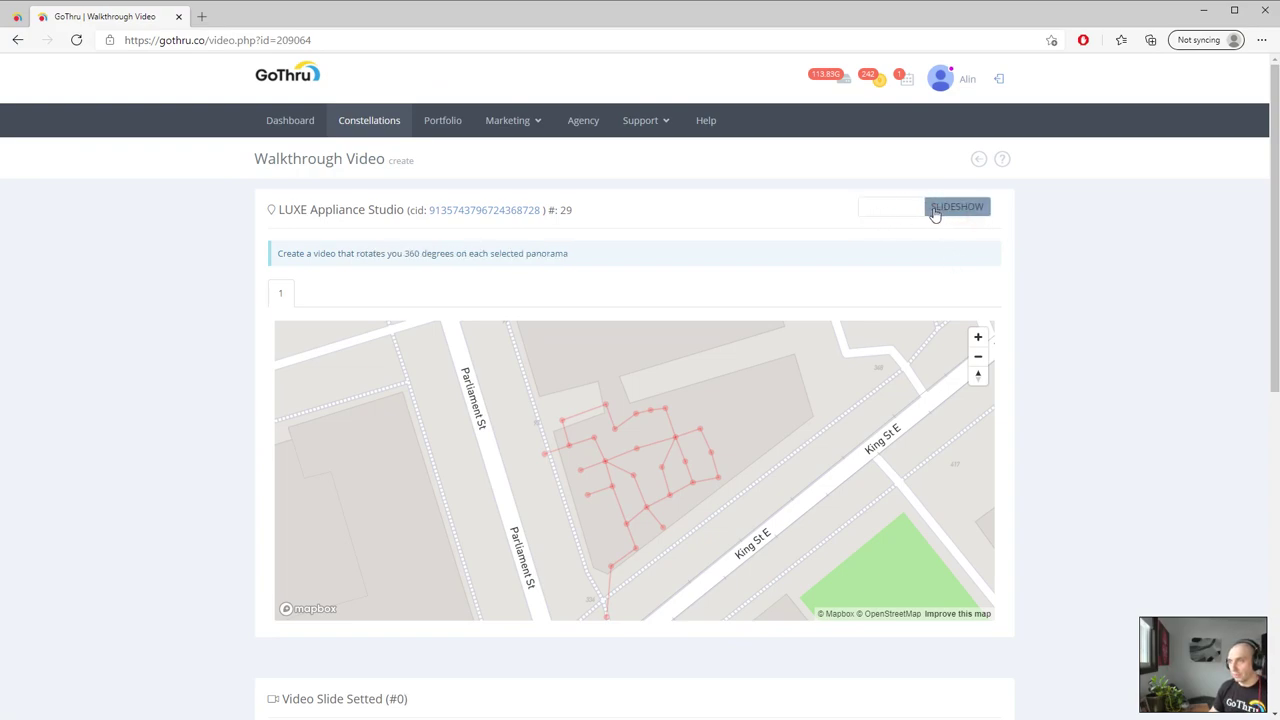
pyautogui.click(915, 215)
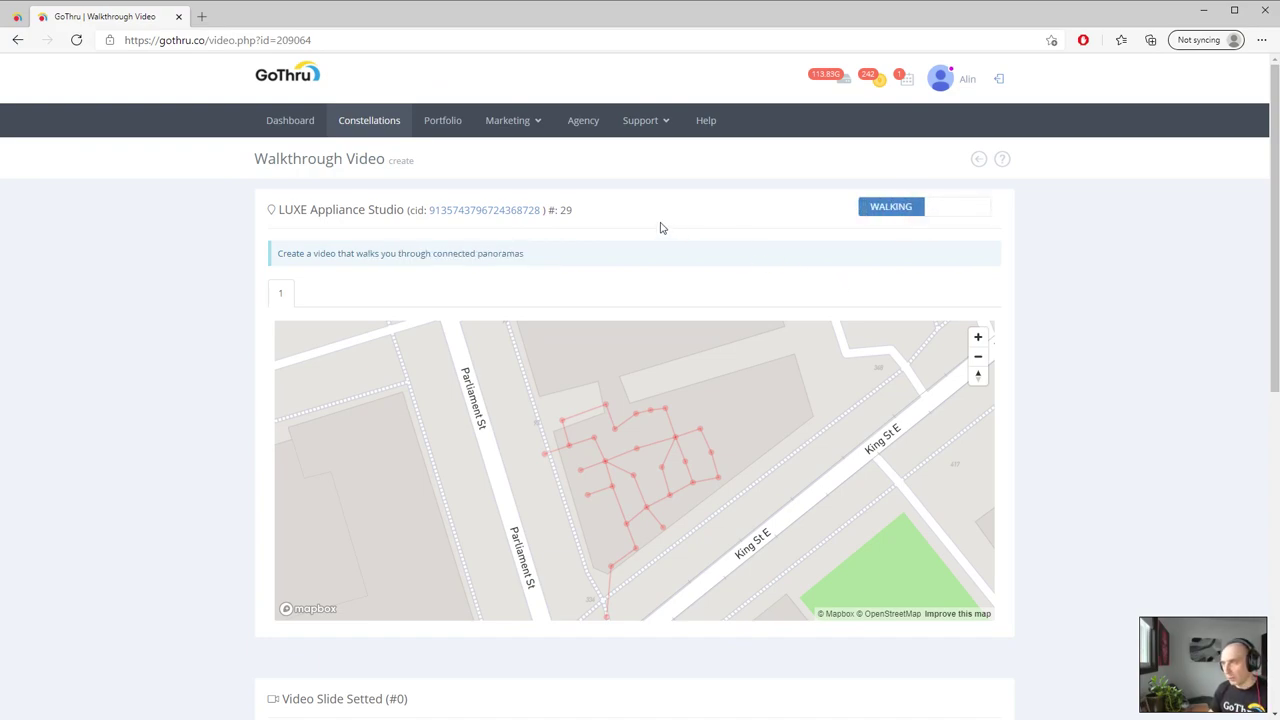
pyautogui.scroll(-1, 645, 242)
pyautogui.scroll(-1, 185, 408)
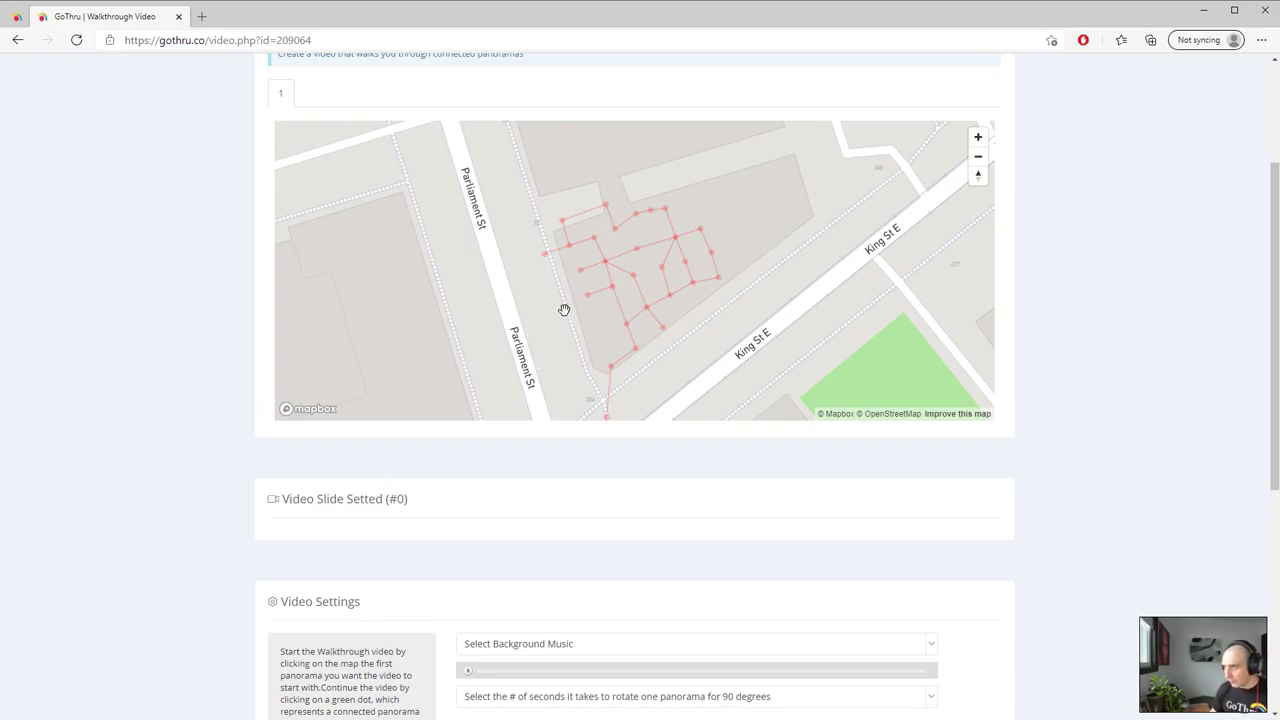
# Pick panorama 2 as the starting slide, add panorama 17, then delete that slide
pyautogui.click(626, 324)
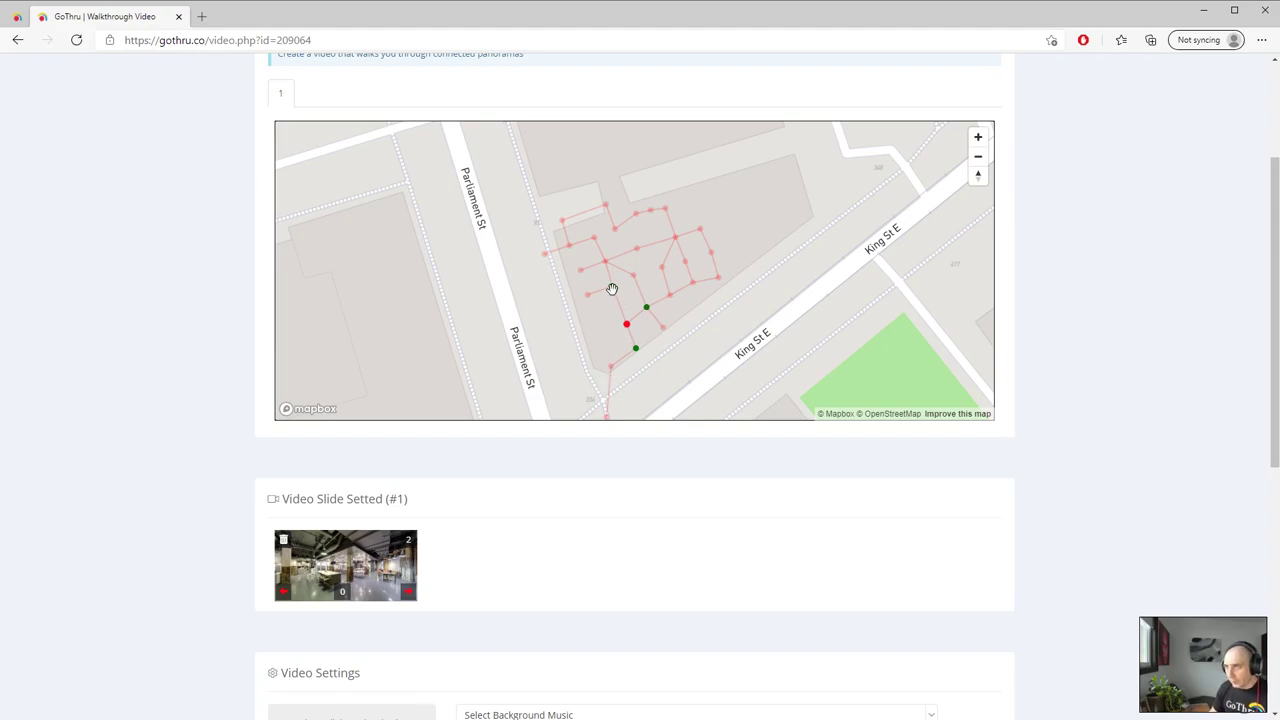
pyautogui.click(613, 290)
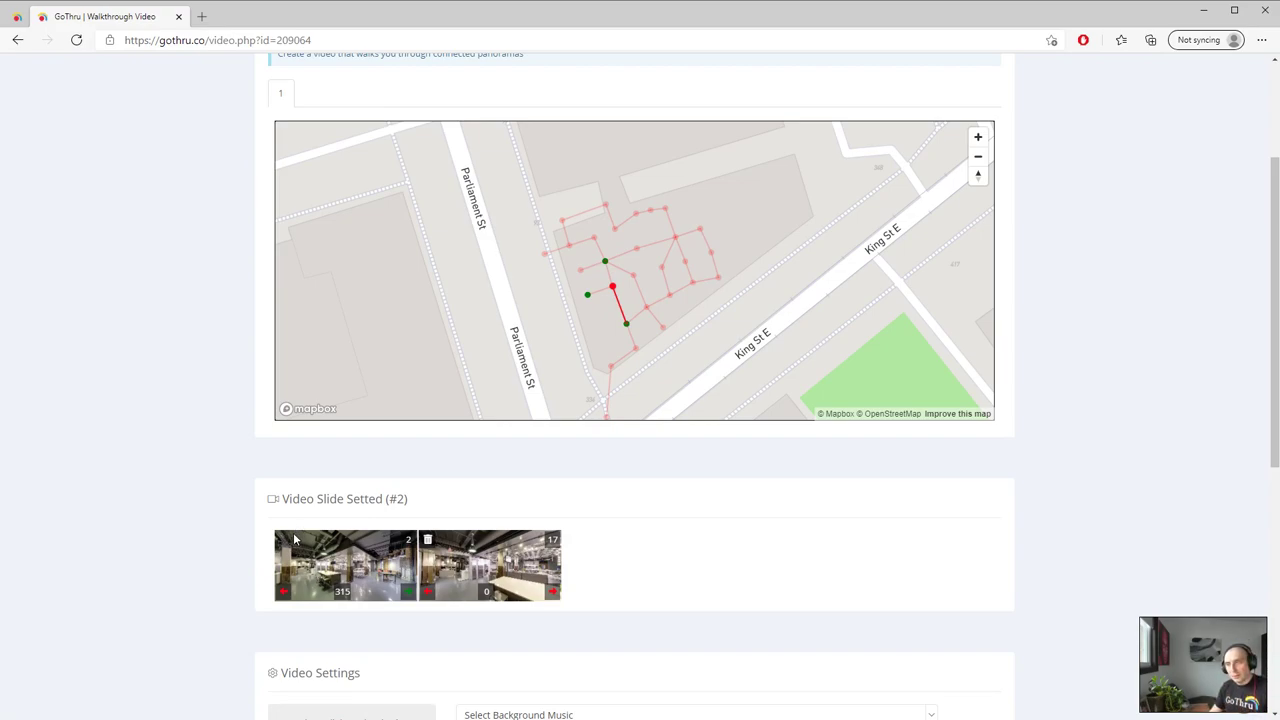
pyautogui.click(427, 542)
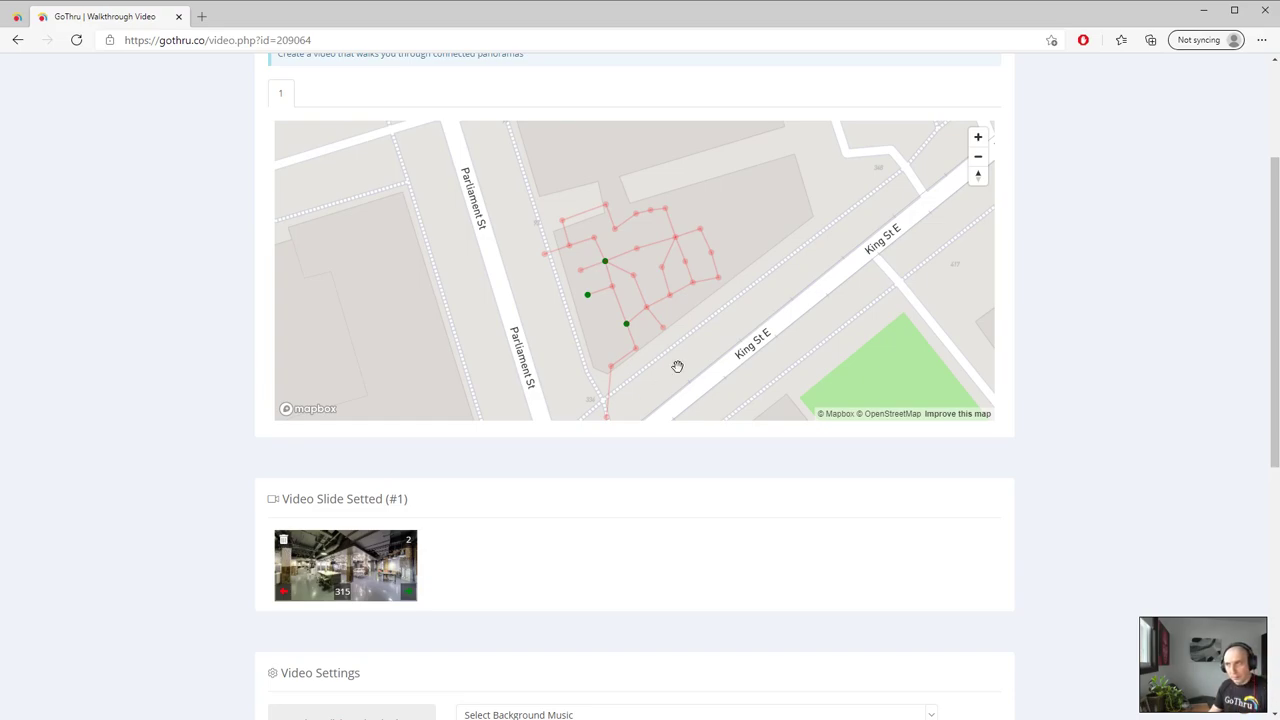
# Add panorama 17 back as the second slide and check the green marker's panorama number
pyautogui.click(613, 290)
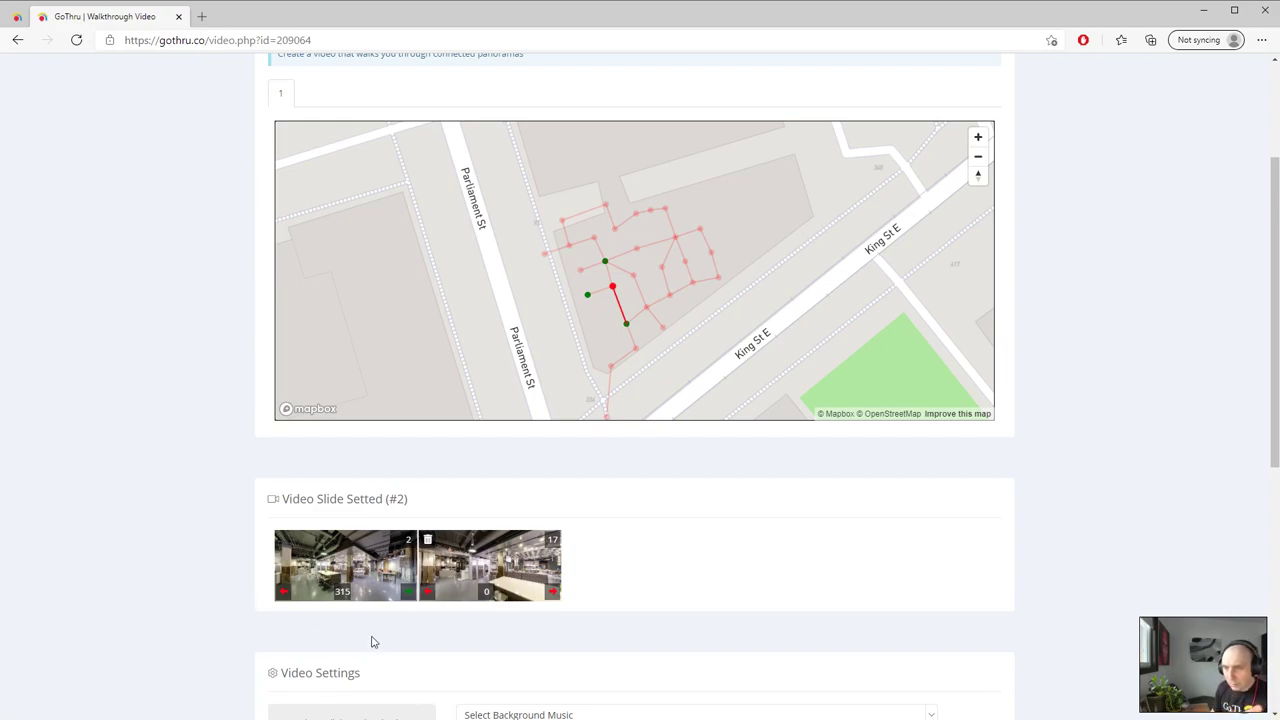
pyautogui.click(625, 326)
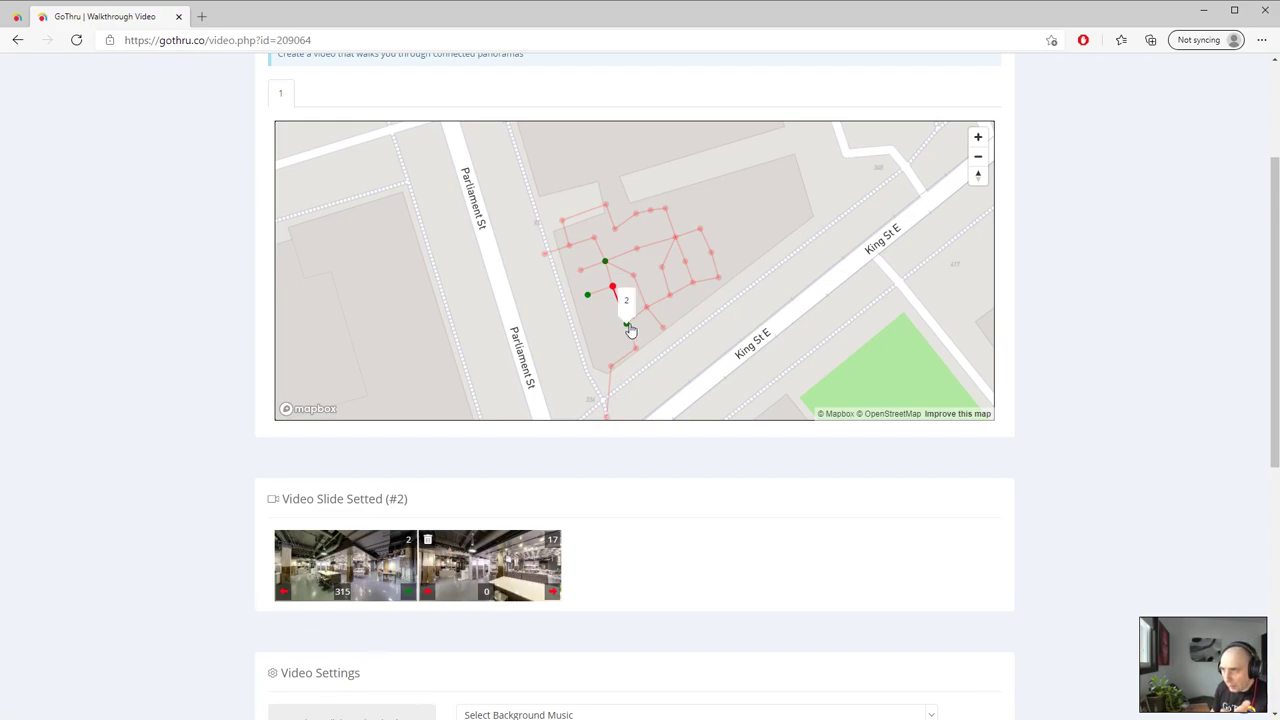
# Reverse the first slide's rotation to 45 degrees and add panorama 14 as the third slide
pyautogui.click(625, 325)
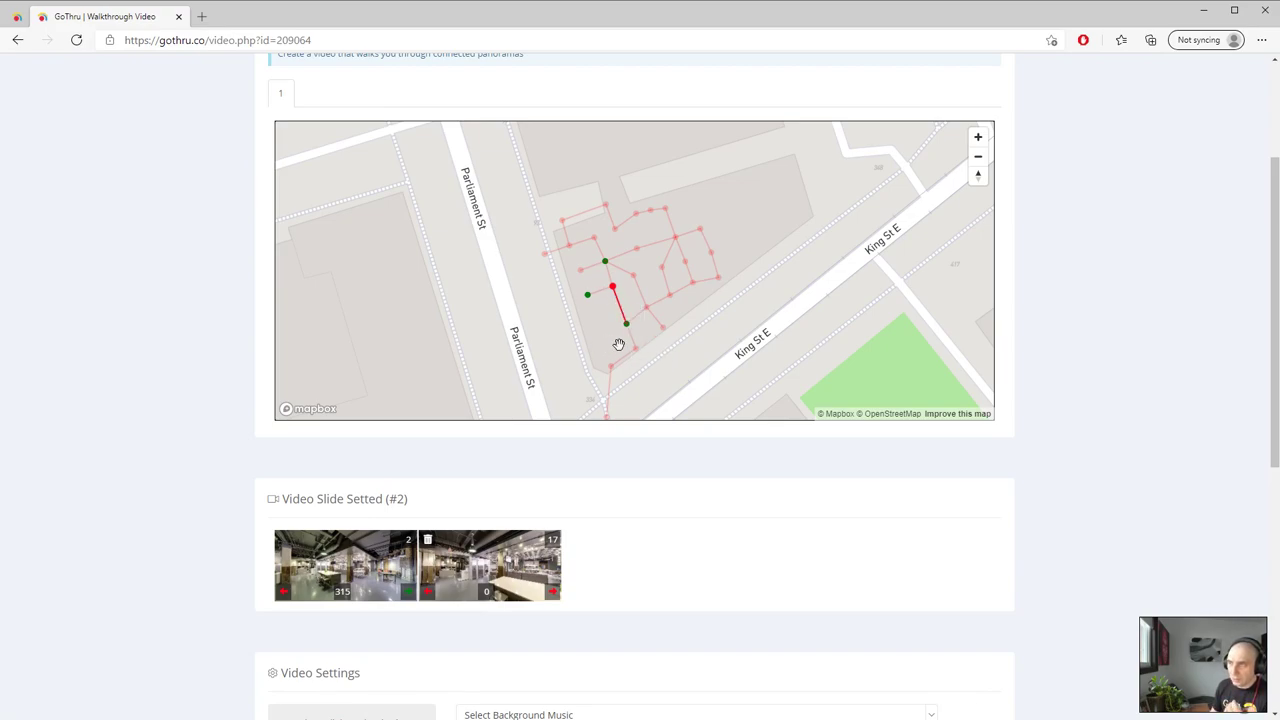
pyautogui.click(284, 598)
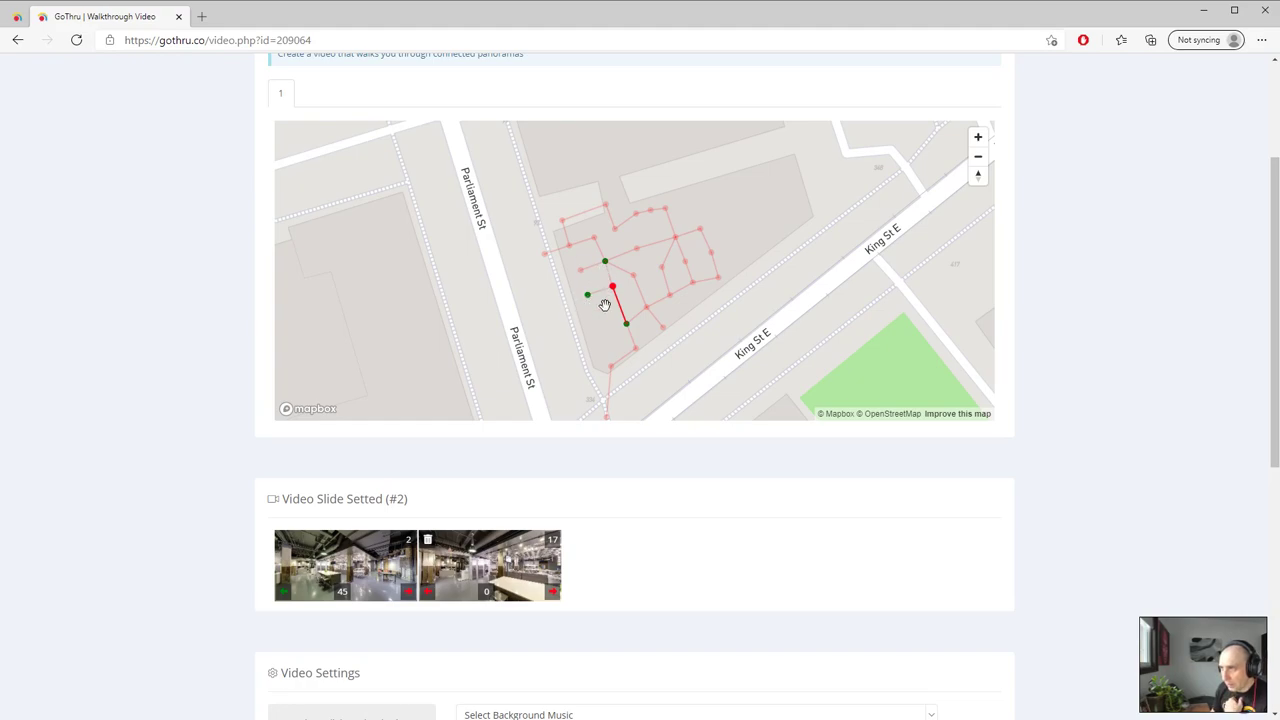
pyautogui.click(605, 265)
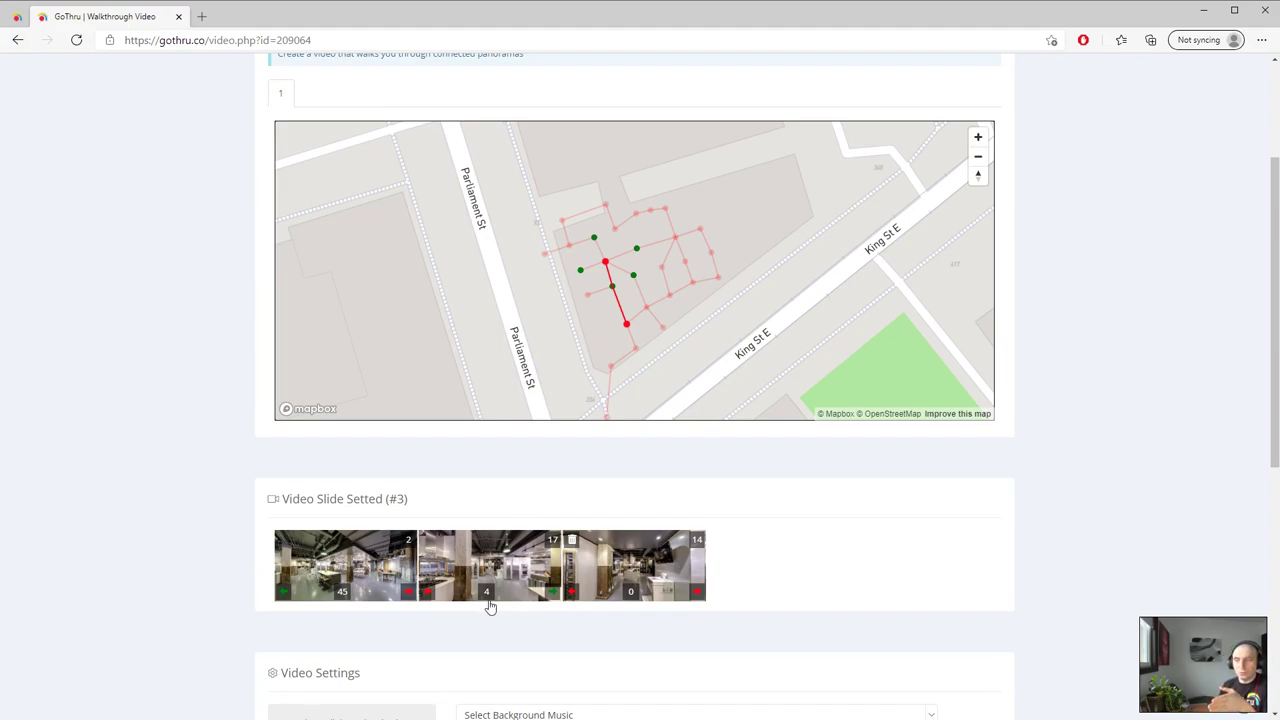
pyautogui.click(429, 593)
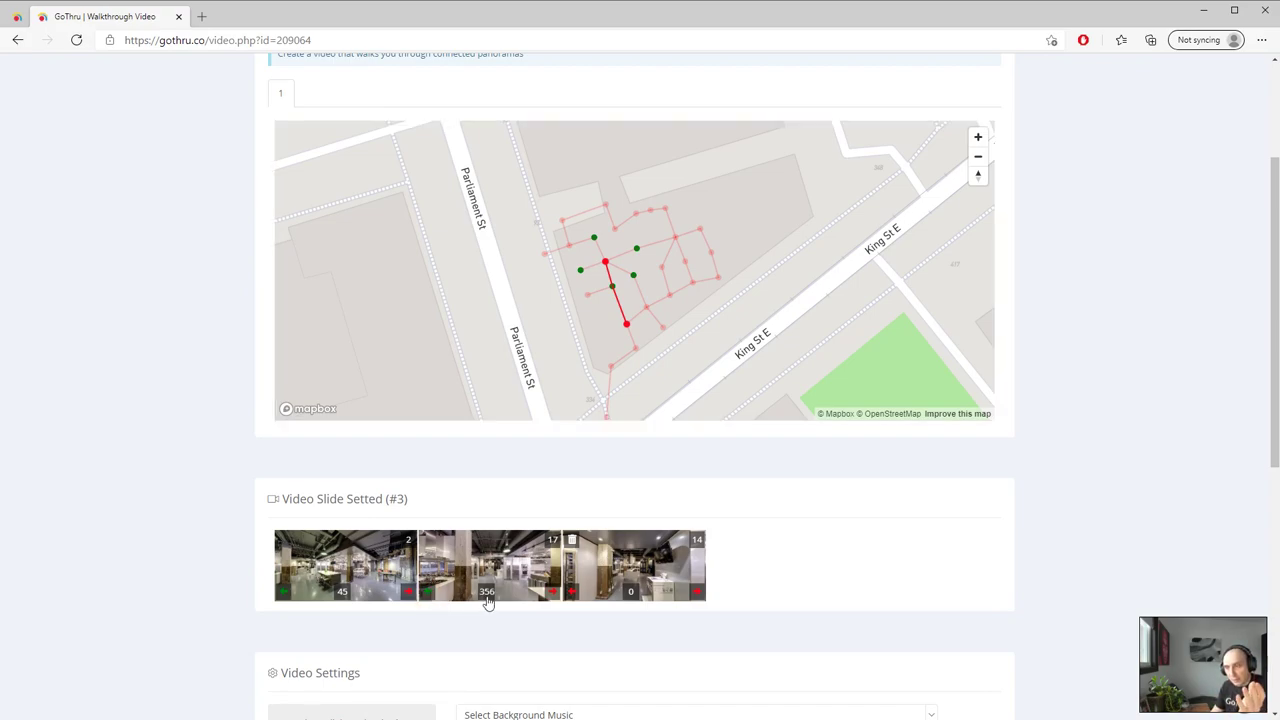
pyautogui.click(551, 596)
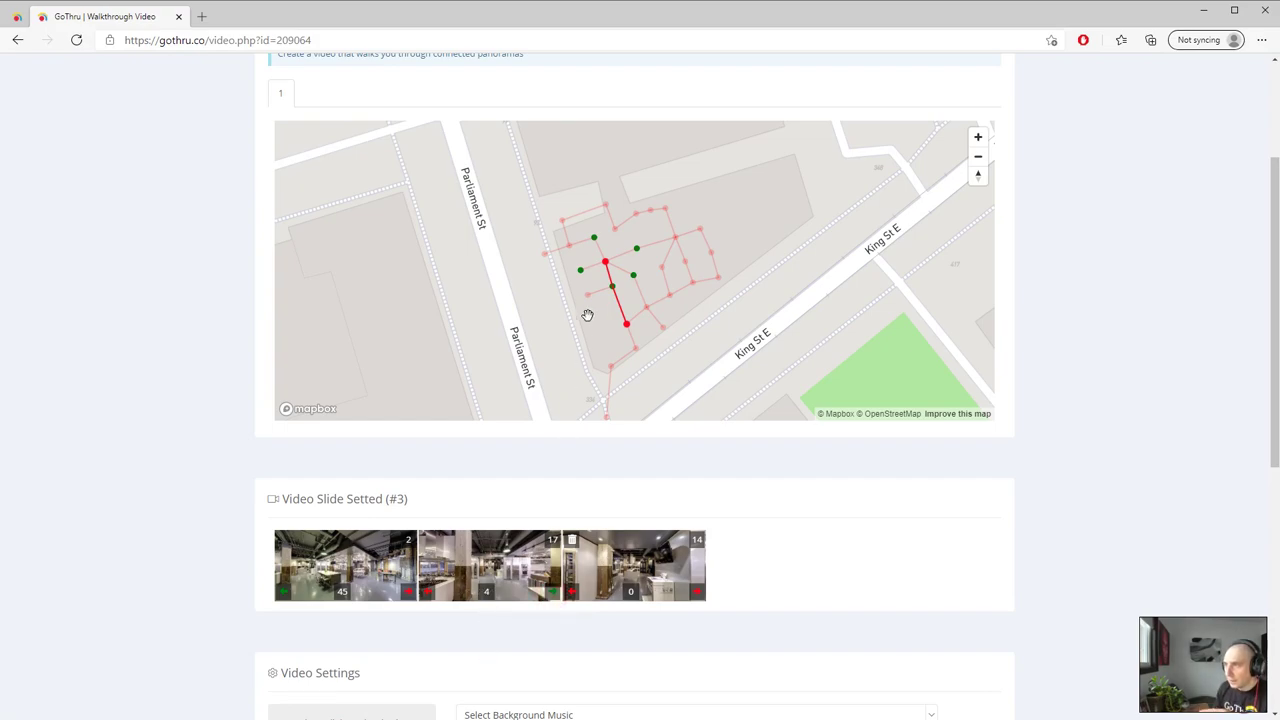
# Add panoramas 15, 4, 5, 12 and more up to ten slides, with panorama 14 rotating 132 degrees
pyautogui.click(633, 279)
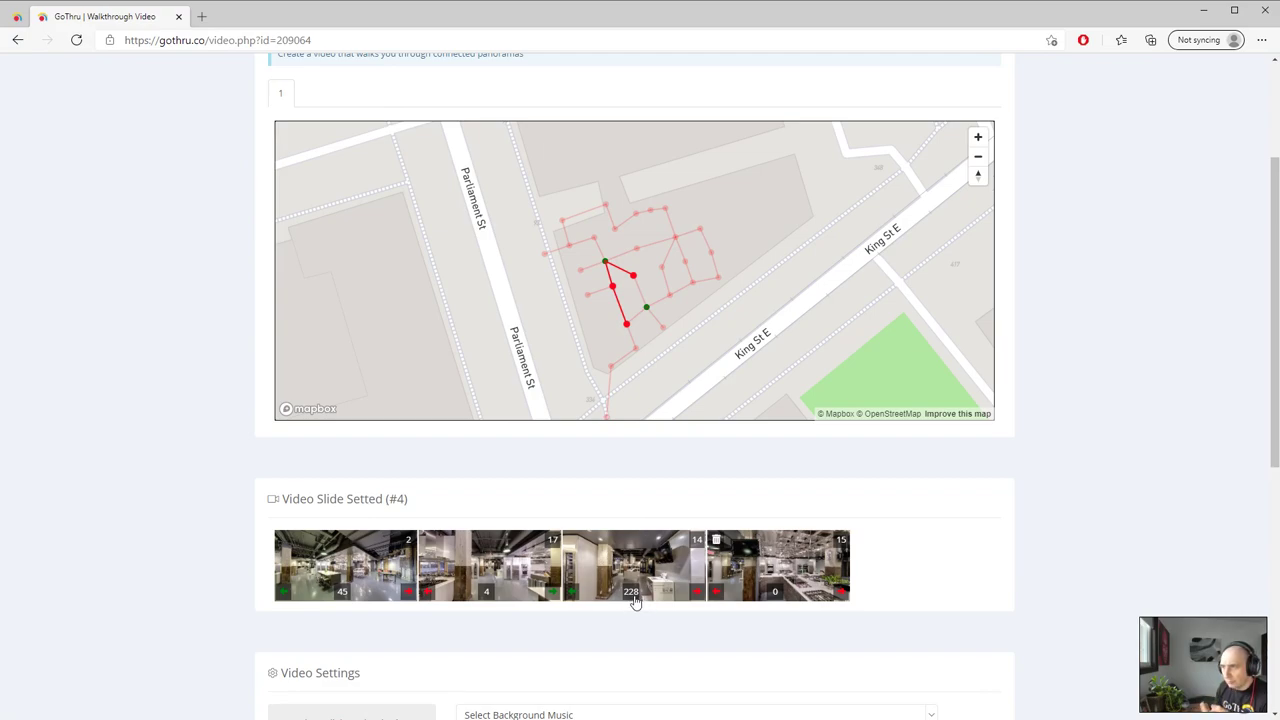
pyautogui.moveTo(633, 600); pyautogui.dragTo(700, 598)
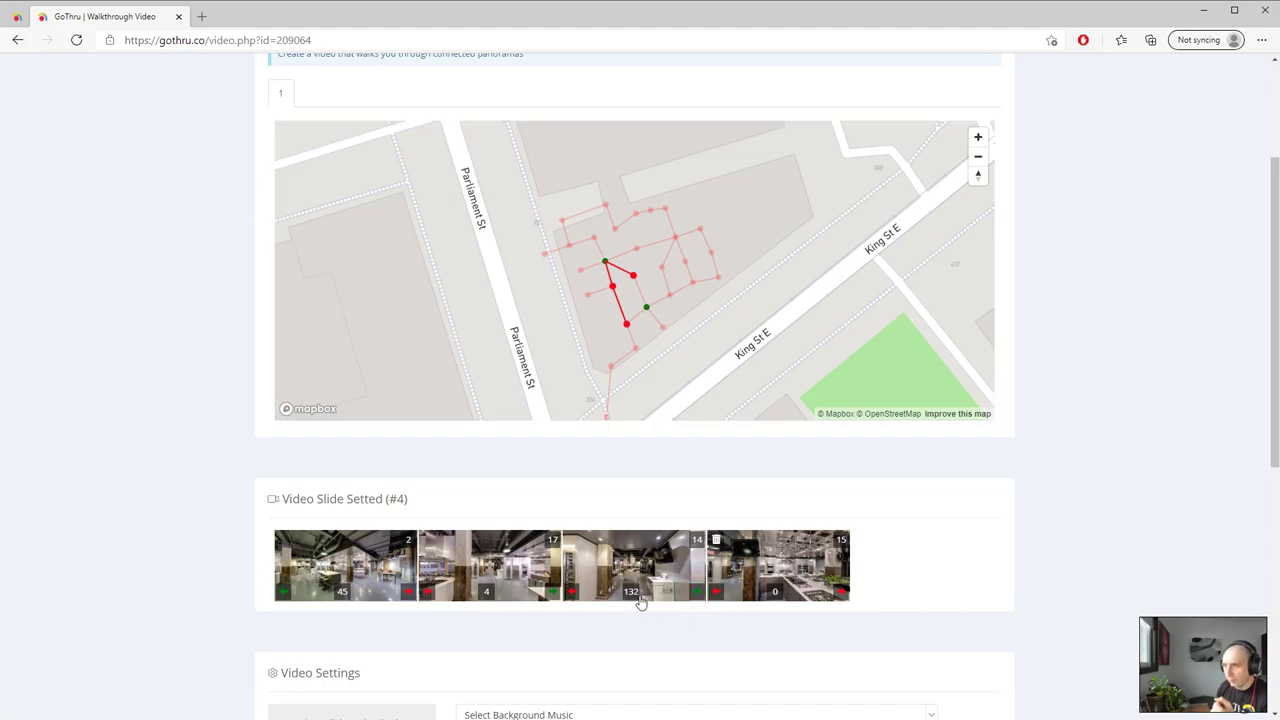
pyautogui.click(646, 307)
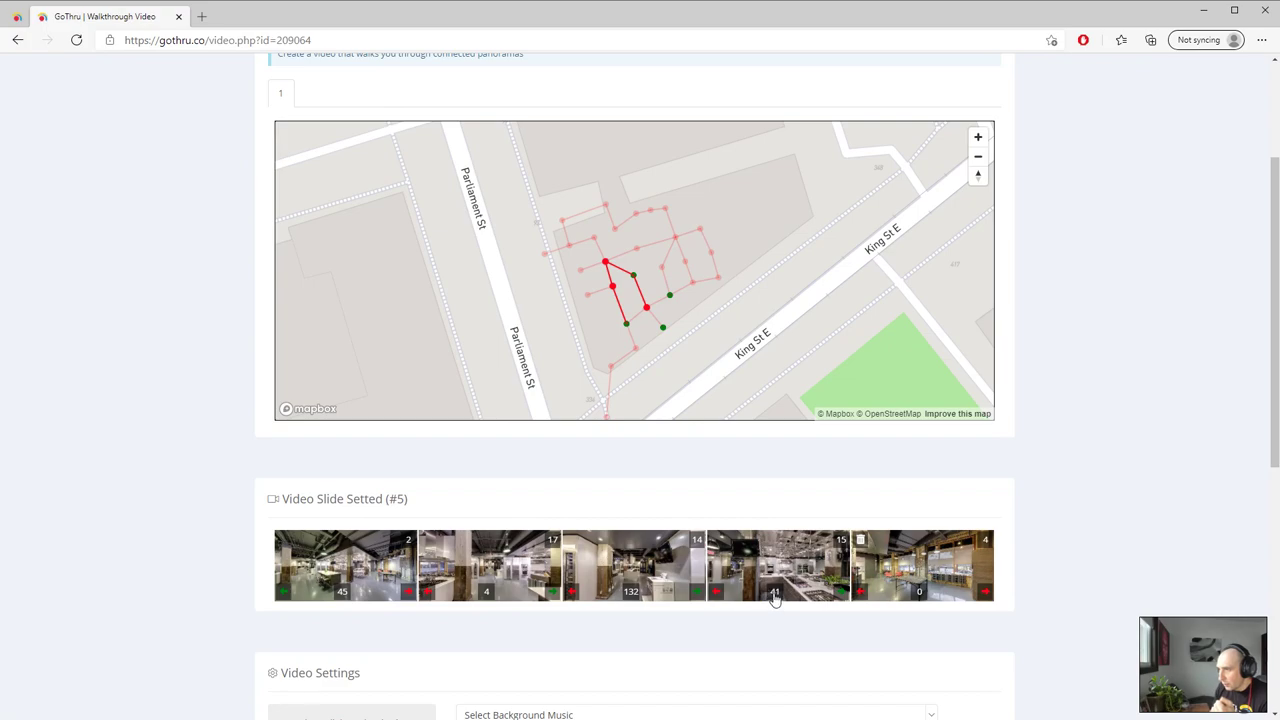
pyautogui.click(670, 298)
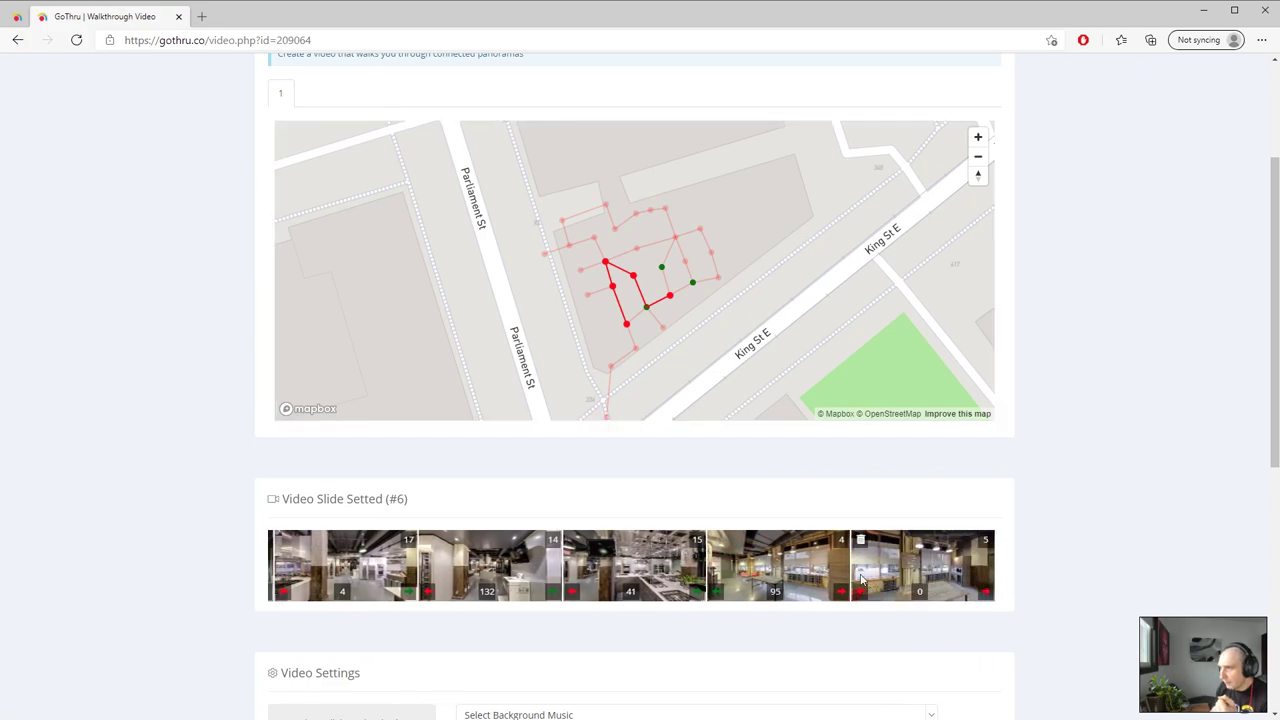
pyautogui.click(661, 267)
pyautogui.click(676, 238)
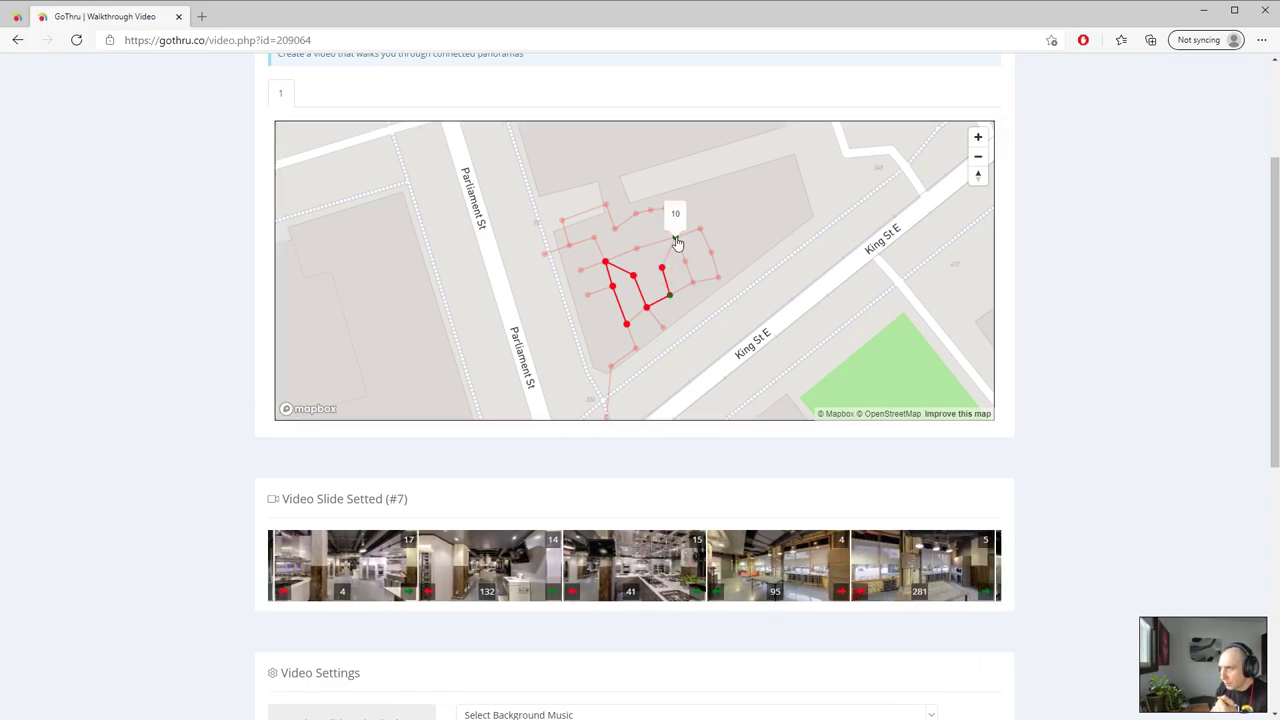
pyautogui.click(687, 264)
pyautogui.click(690, 280)
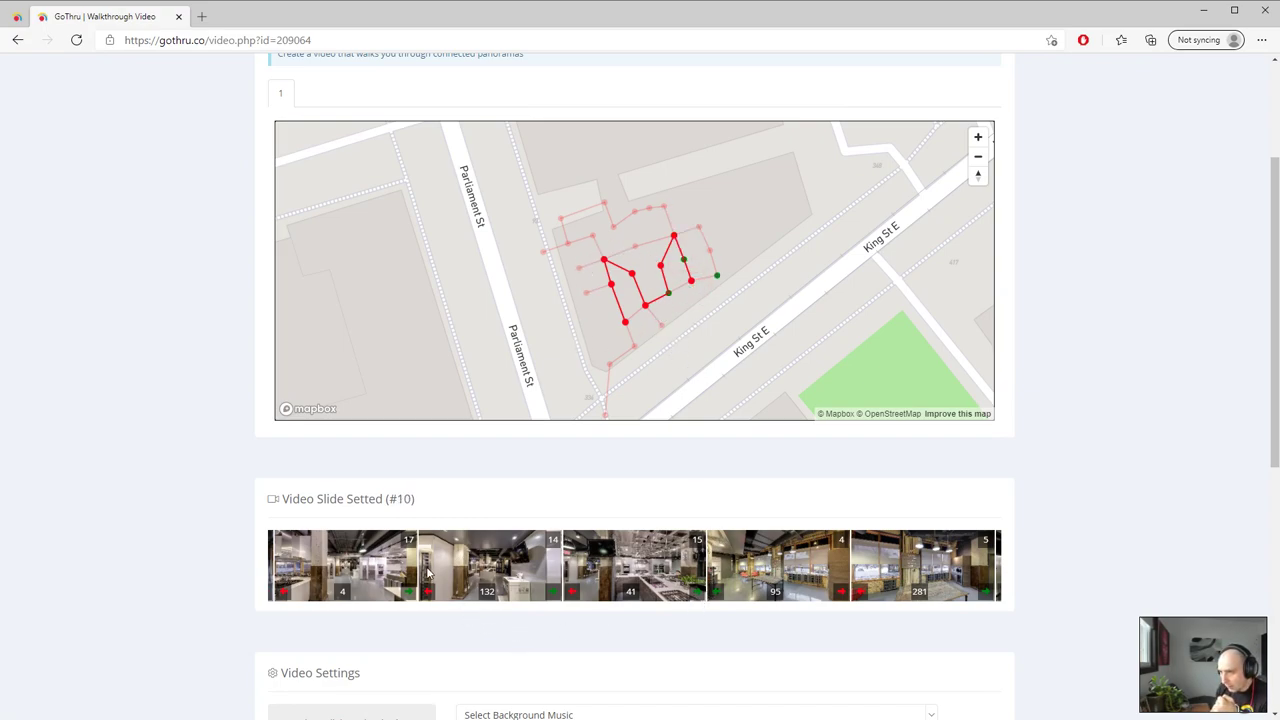
pyautogui.moveTo(431, 575); pyautogui.dragTo(617, 555)
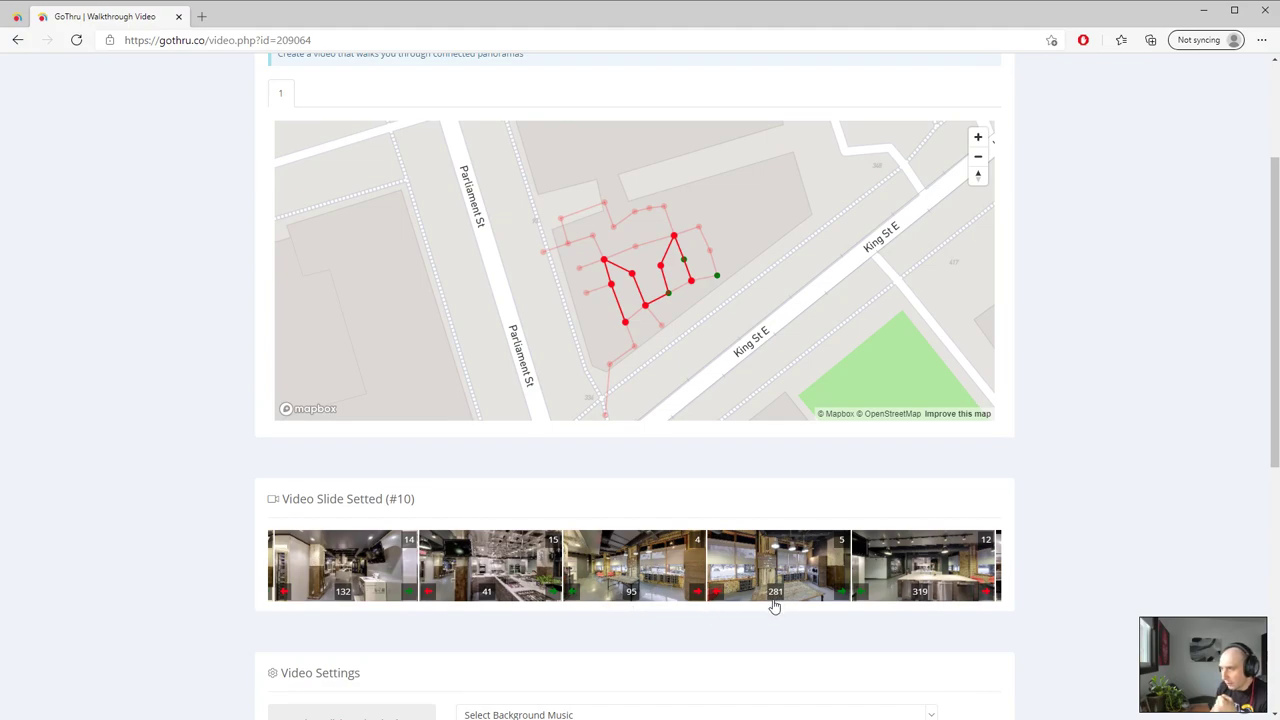
# Change the panorama 5 slide's rotation from 281 to 79 degrees
pyautogui.click(840, 594)
pyautogui.moveTo(878, 584); pyautogui.dragTo(657, 606)
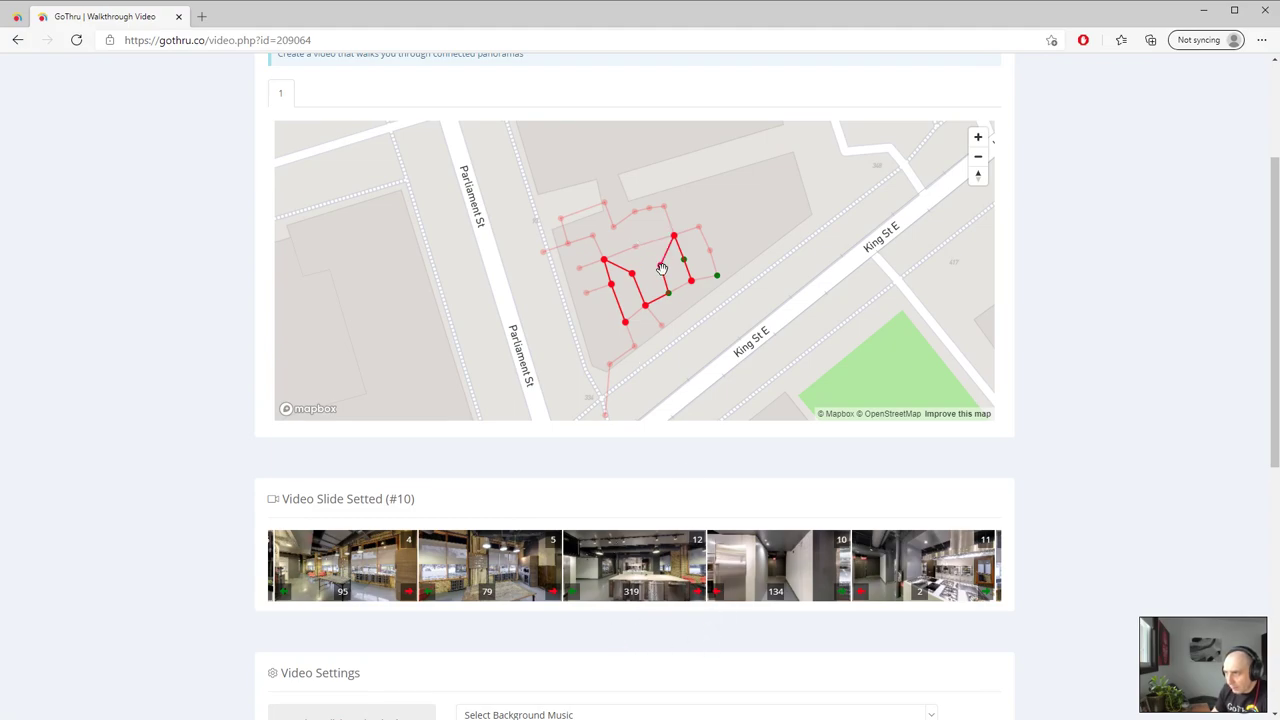
pyautogui.moveTo(663, 265)
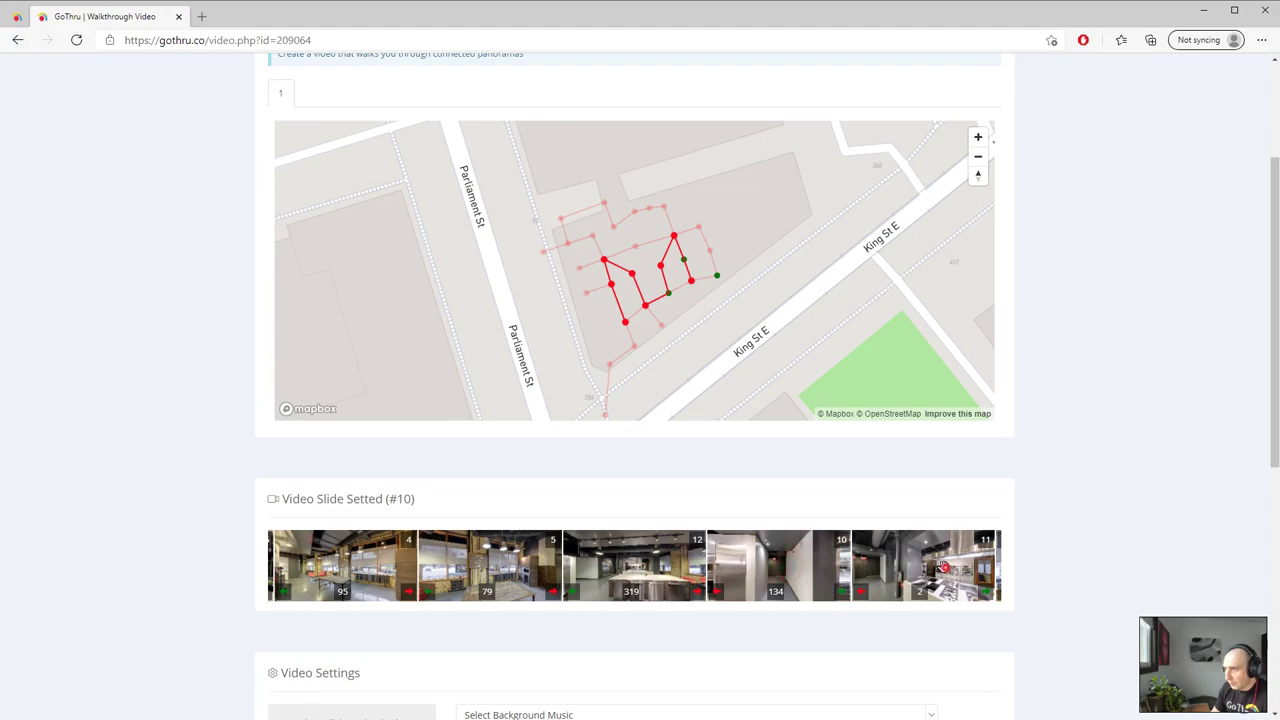
# Review the slide strip and map route, which ends with panoramas 10, 11 and 6
pyautogui.hscroll(2, 777, 571)
pyautogui.hscroll(-1, 777, 571)
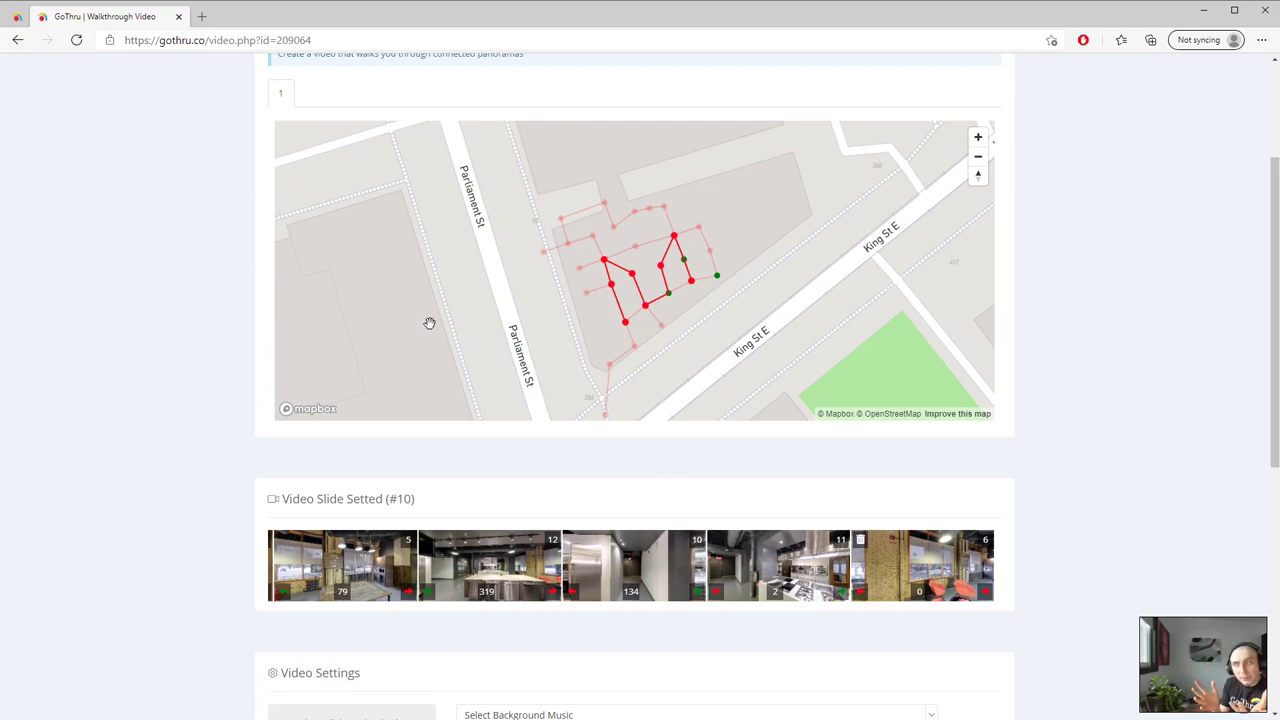
pyautogui.moveTo(689, 281)
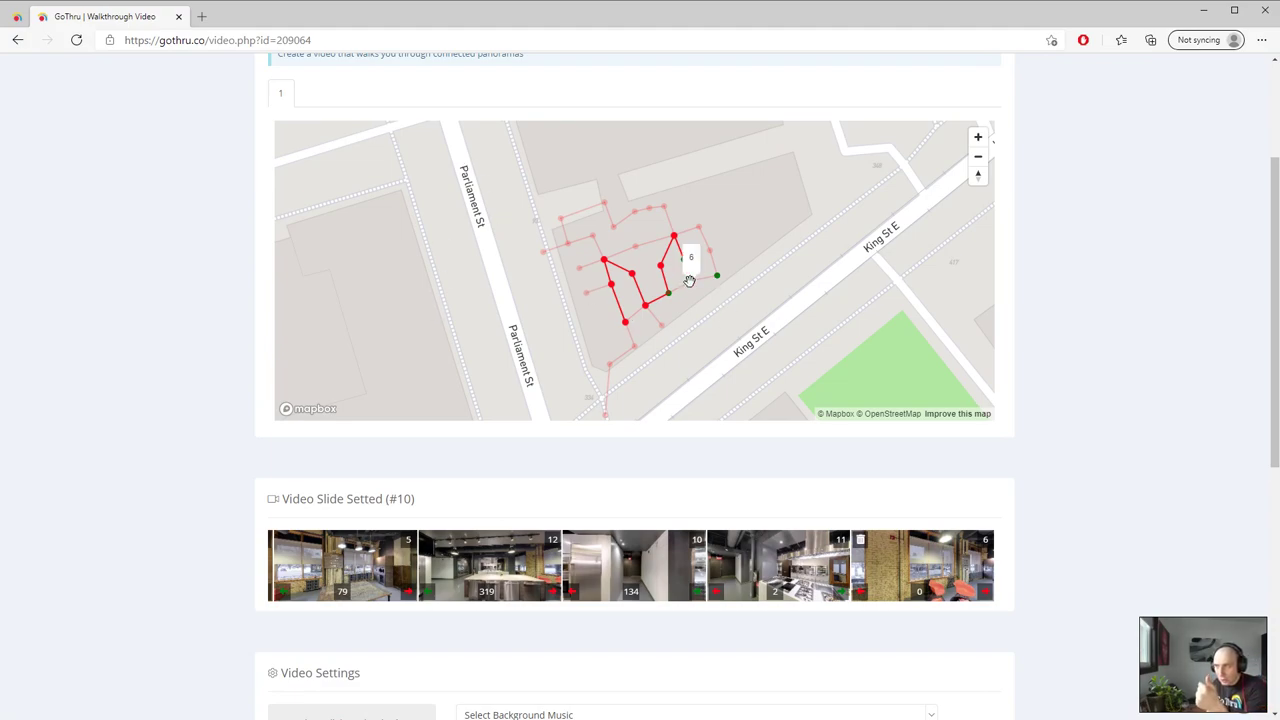
pyautogui.click(689, 281)
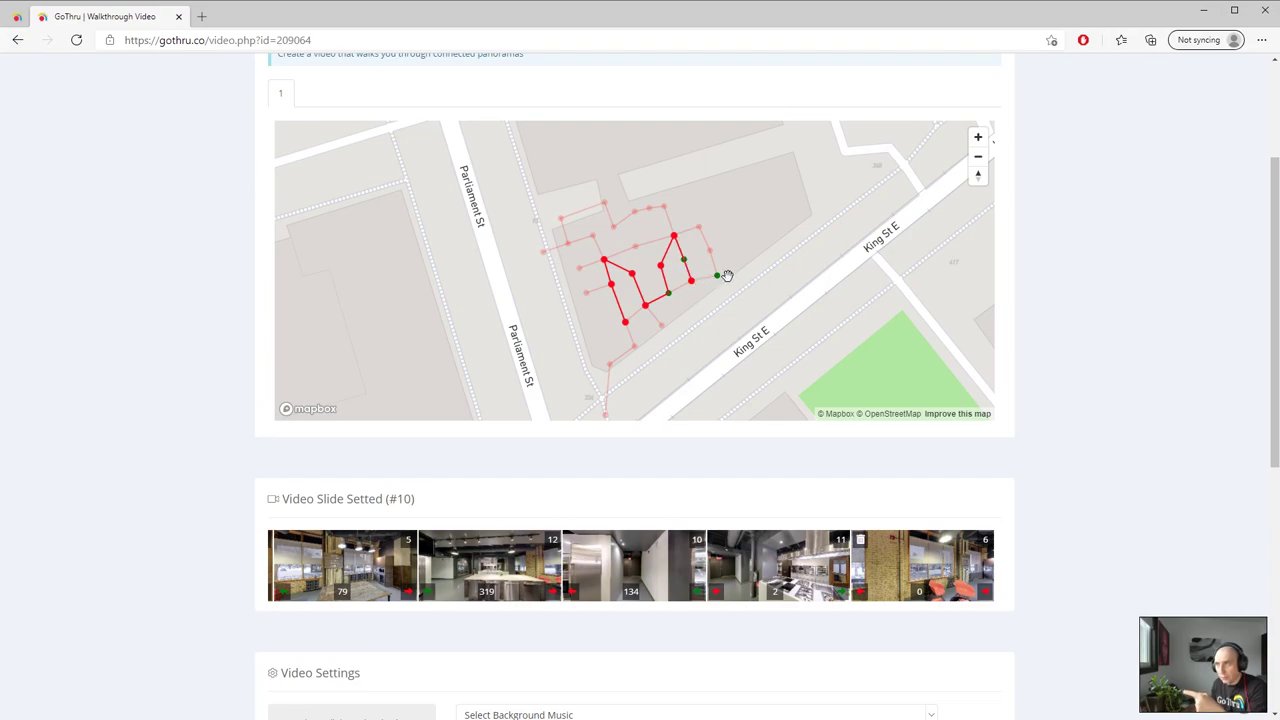
pyautogui.moveTo(687, 266)
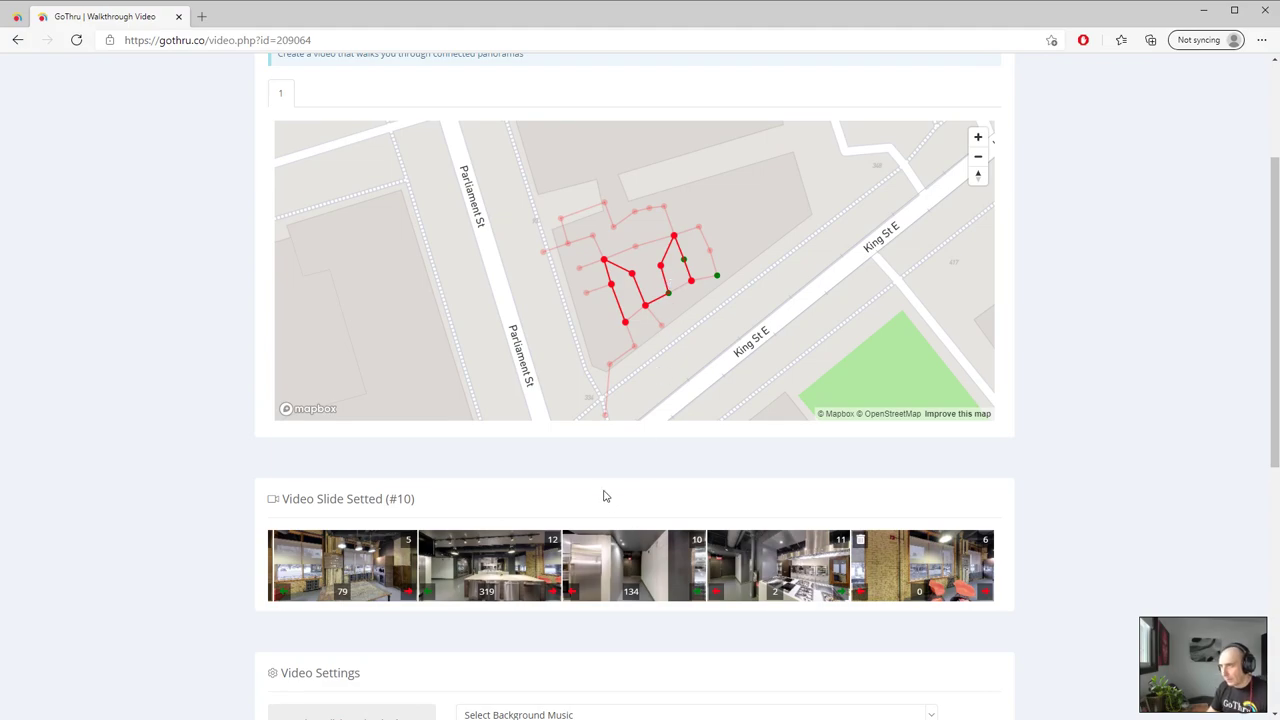
pyautogui.scroll(-3, 603, 494)
# Choose Keep Up as the background music and play its preview
pyautogui.click(526, 419)
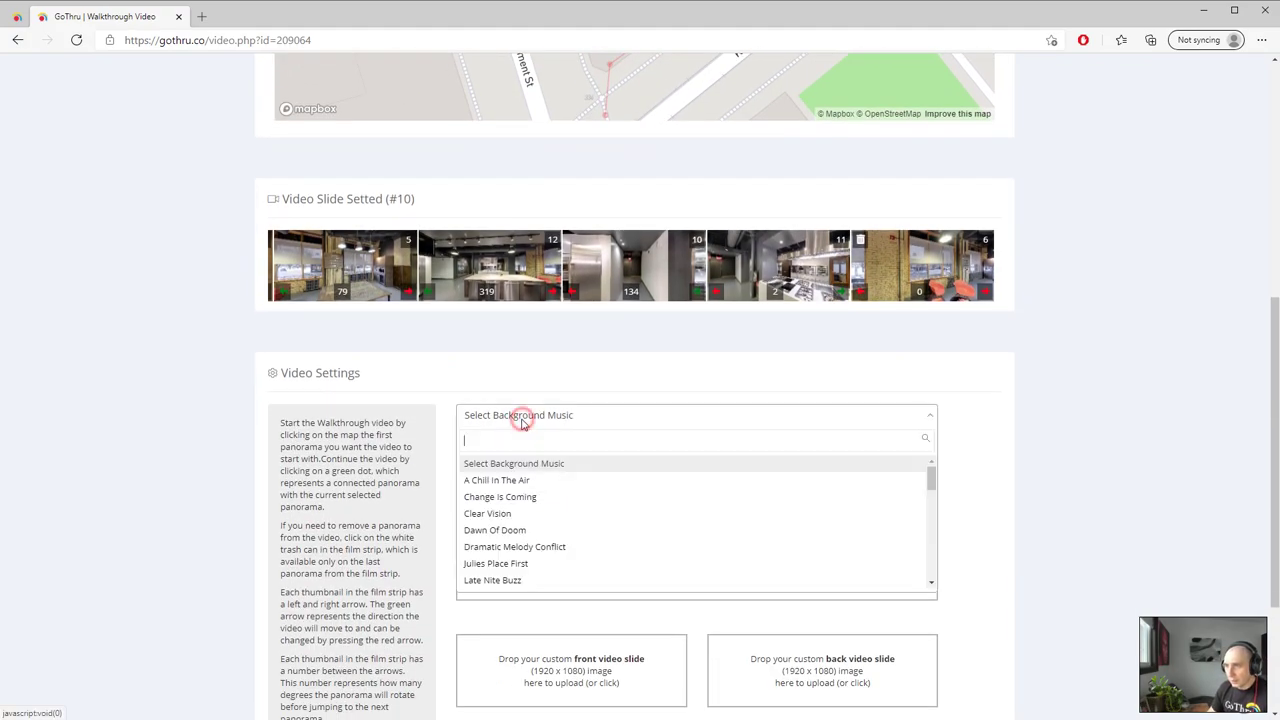
pyautogui.scroll(-3, 567, 477)
pyautogui.scroll(-10, 567, 477)
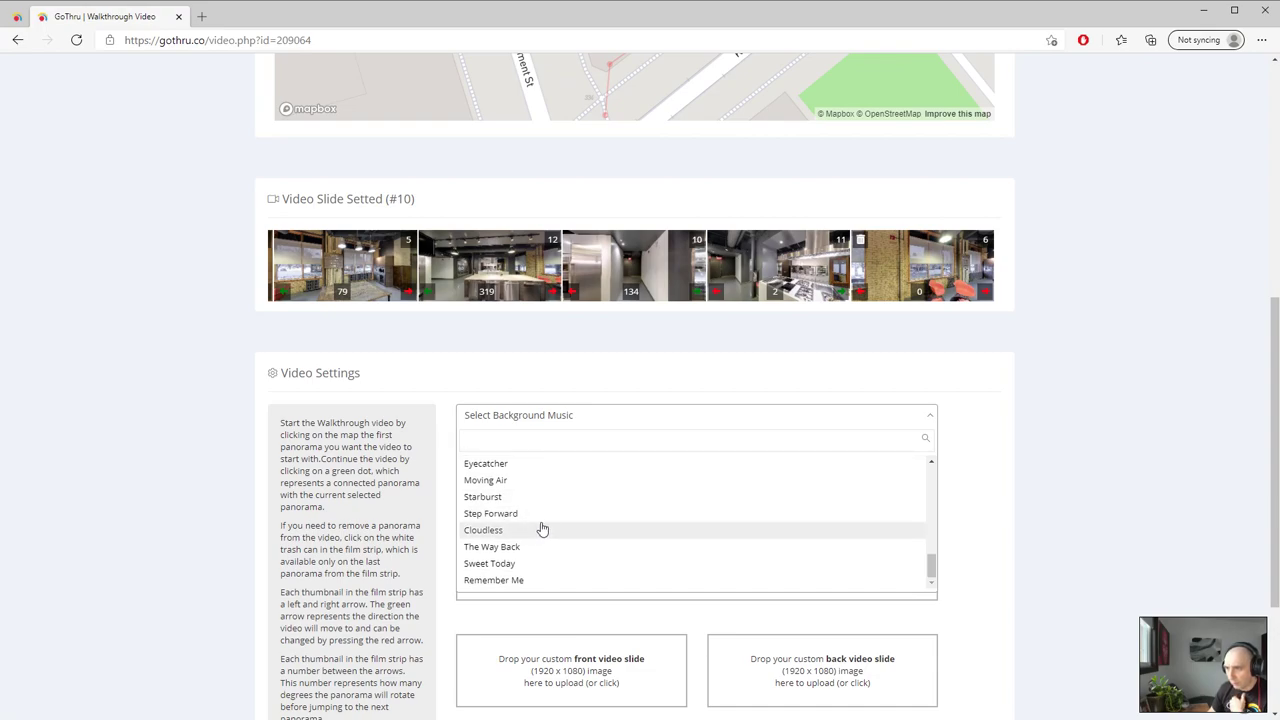
pyautogui.scroll(1, 540, 526)
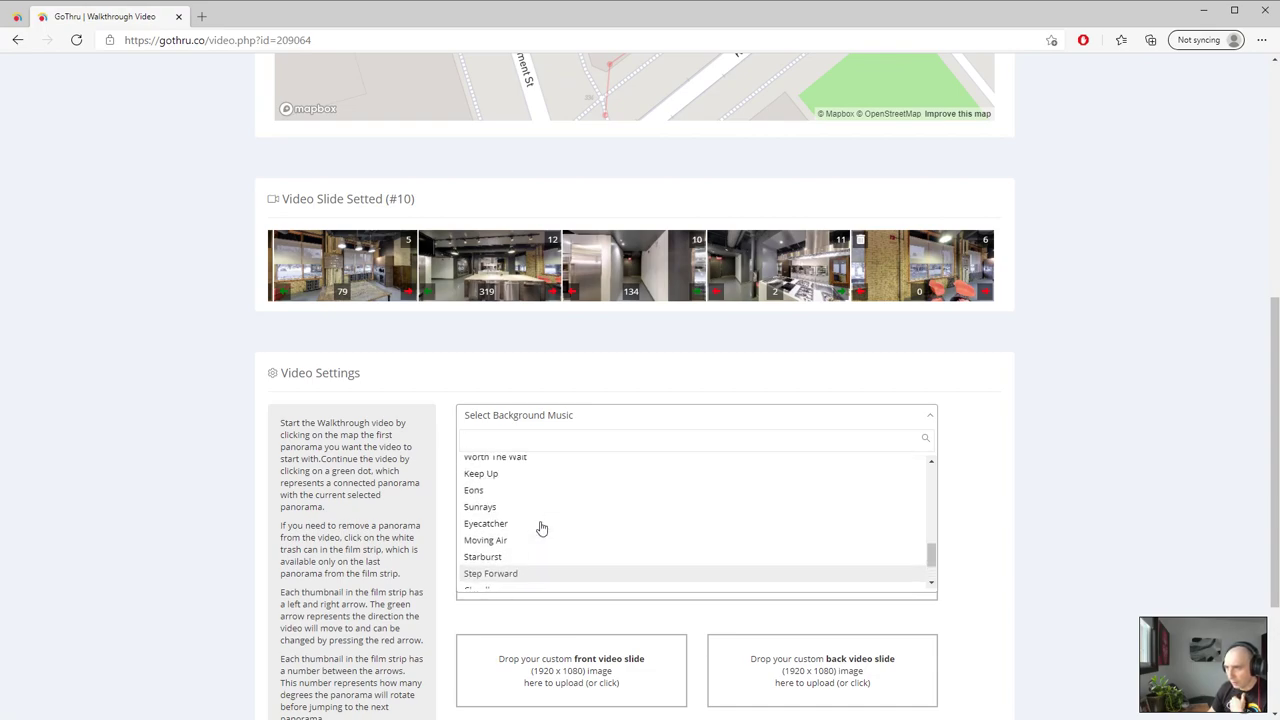
pyautogui.click(509, 475)
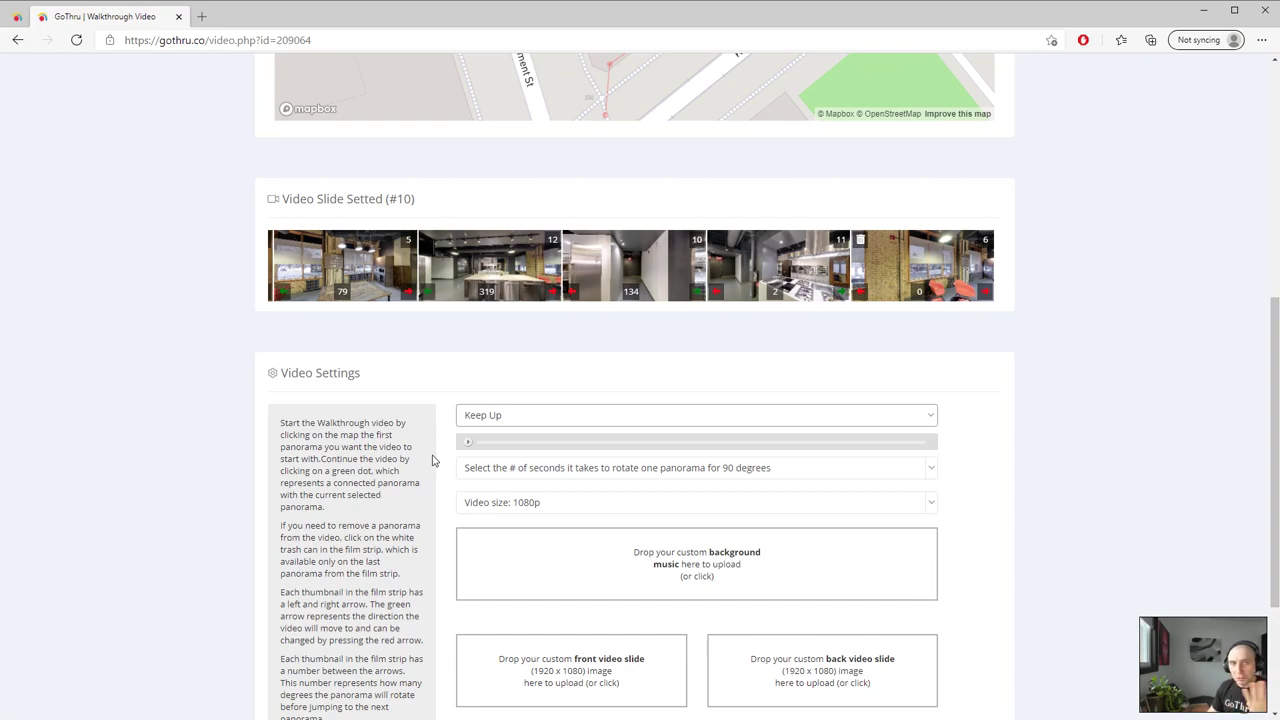
pyautogui.click(468, 442)
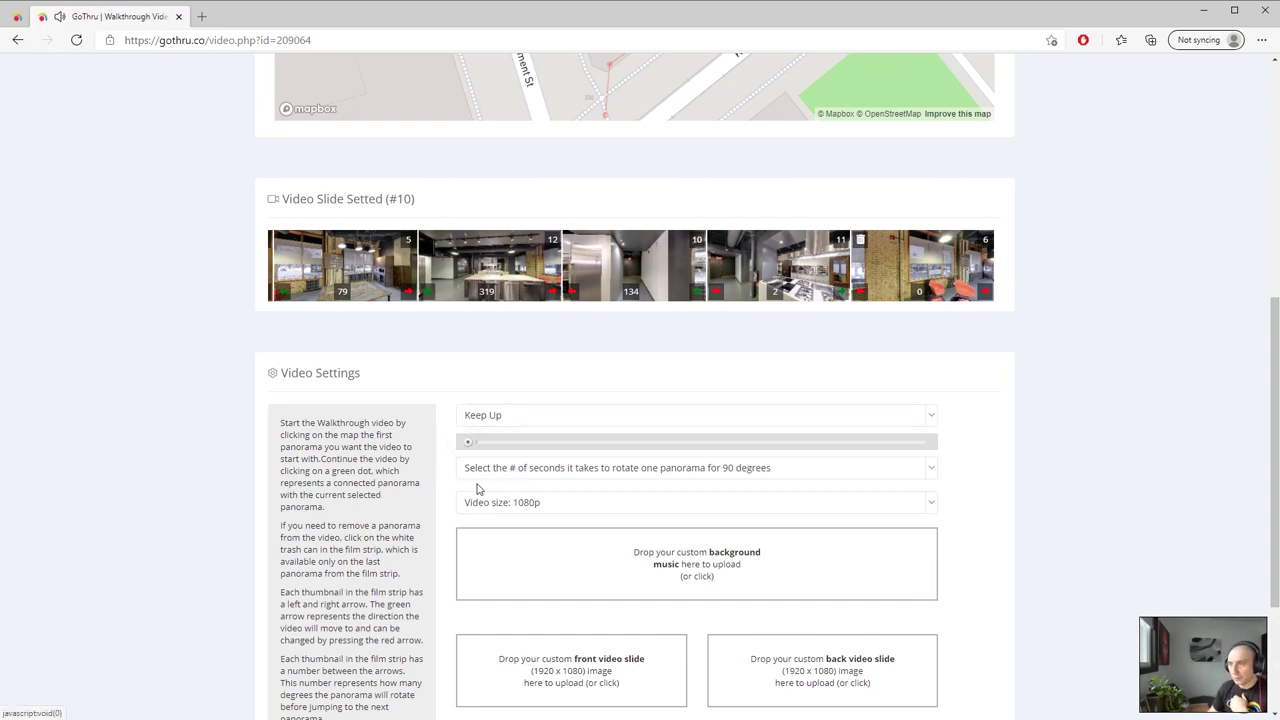
pyautogui.click(469, 446)
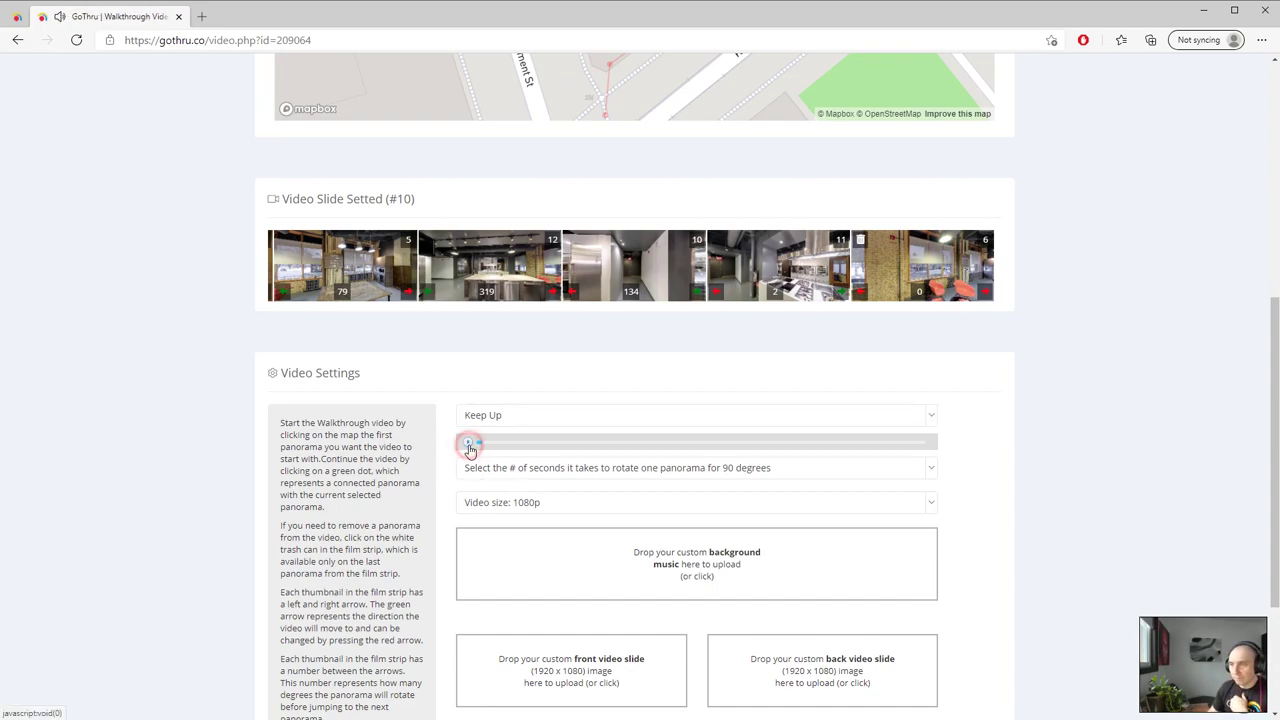
# Switch the background music to Worth The Wait and preview it
pyautogui.click(486, 416)
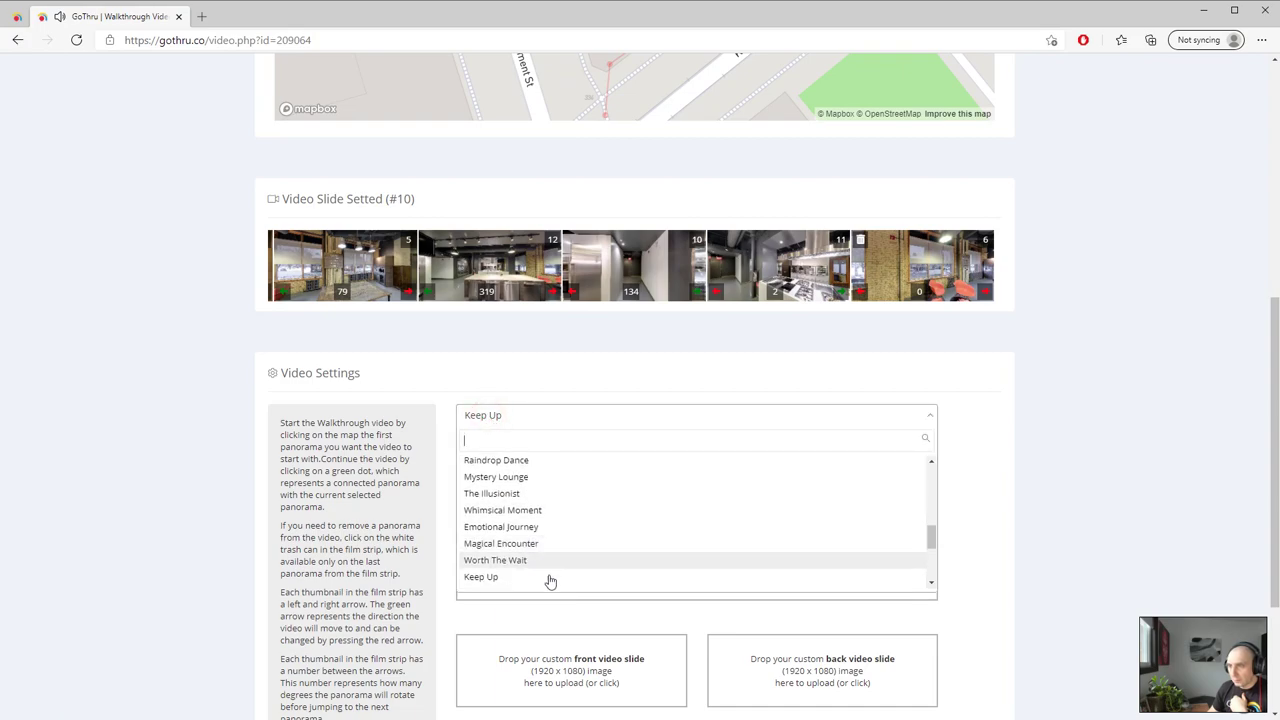
pyautogui.click(526, 562)
pyautogui.click(468, 442)
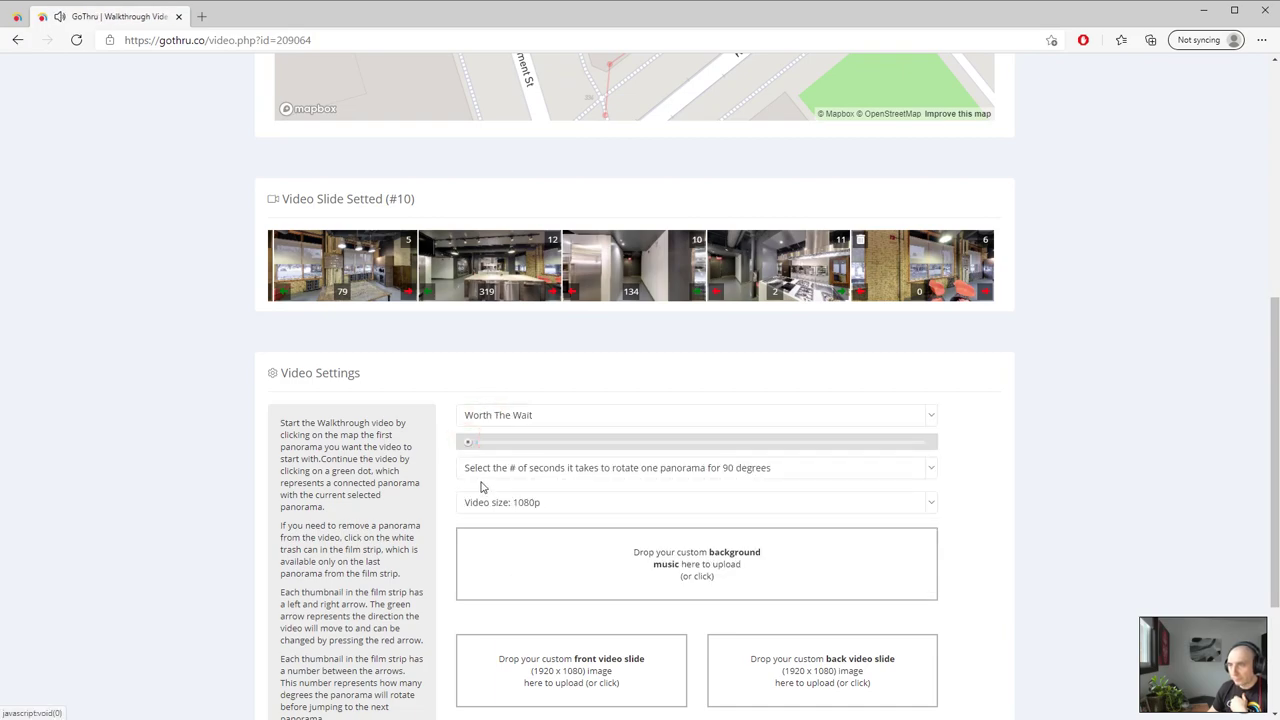
pyautogui.click(468, 442)
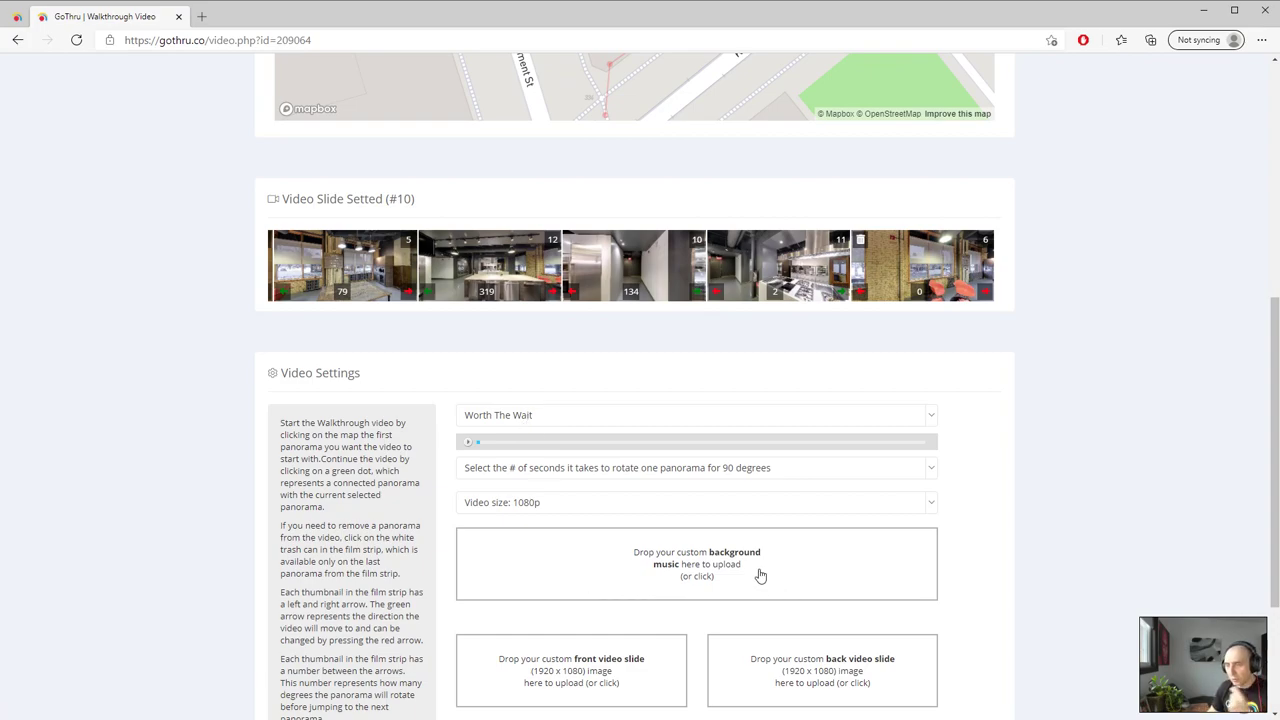
# Set the panorama rotation time to 8 seconds per 90 degrees
pyautogui.click(545, 478)
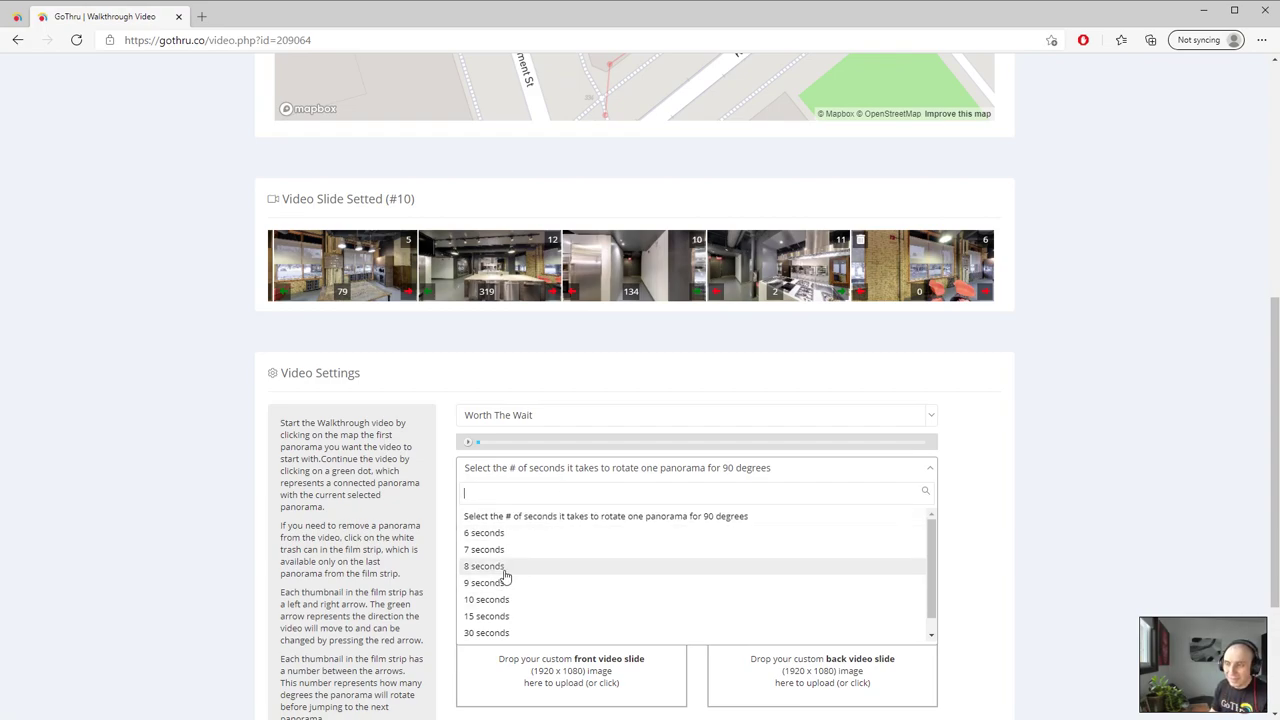
pyautogui.click(503, 568)
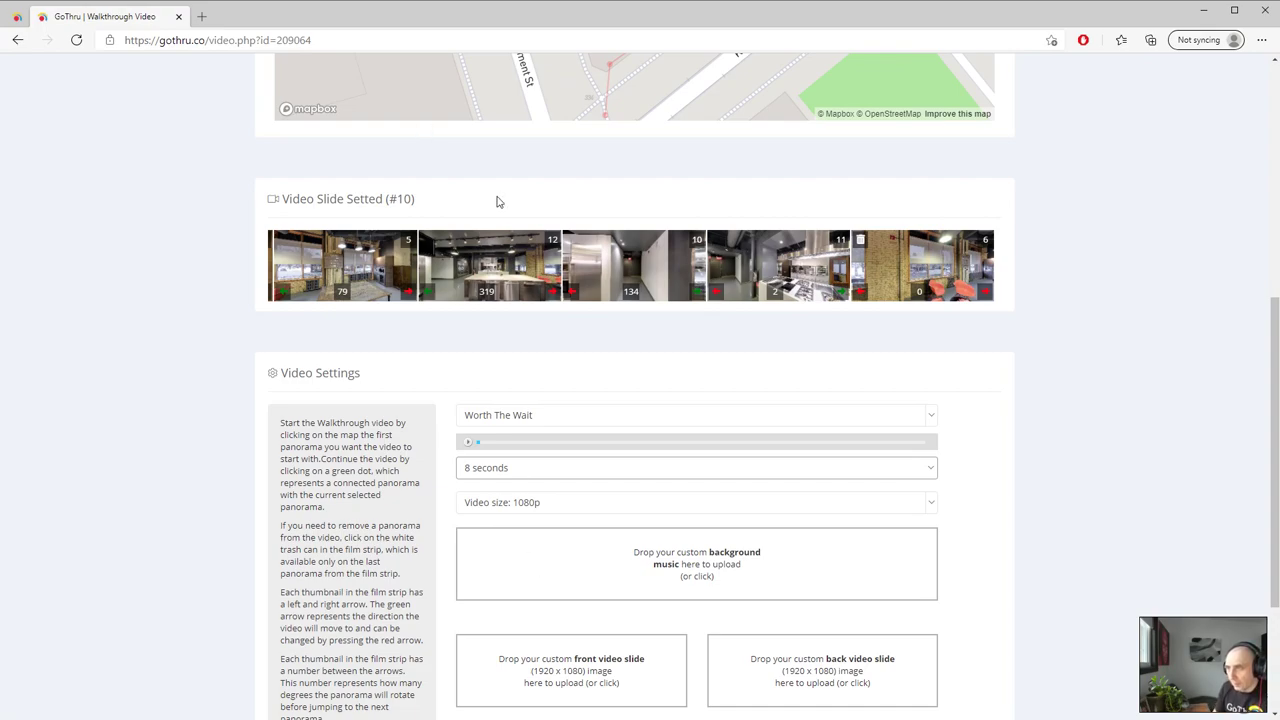
pyautogui.click(501, 508)
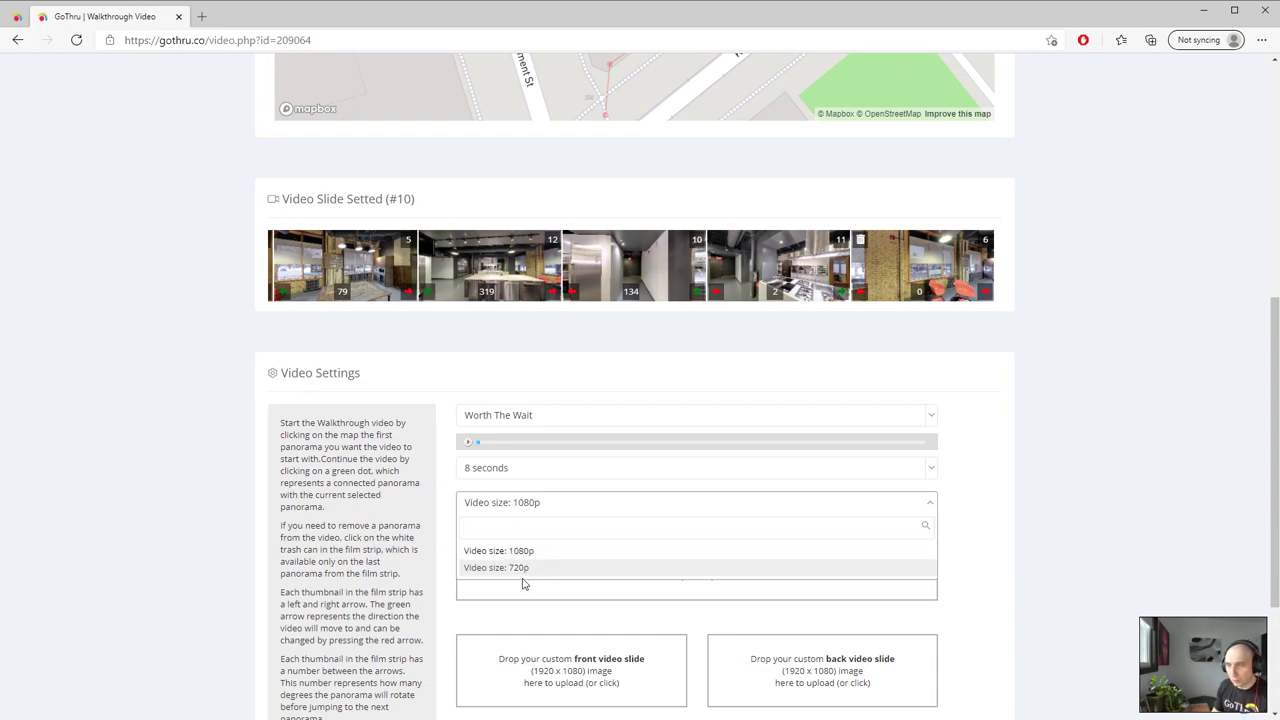
# Leave the video size at 1080p, then select real_estate in the Walkthrough Videos folder
pyautogui.click(1068, 505)
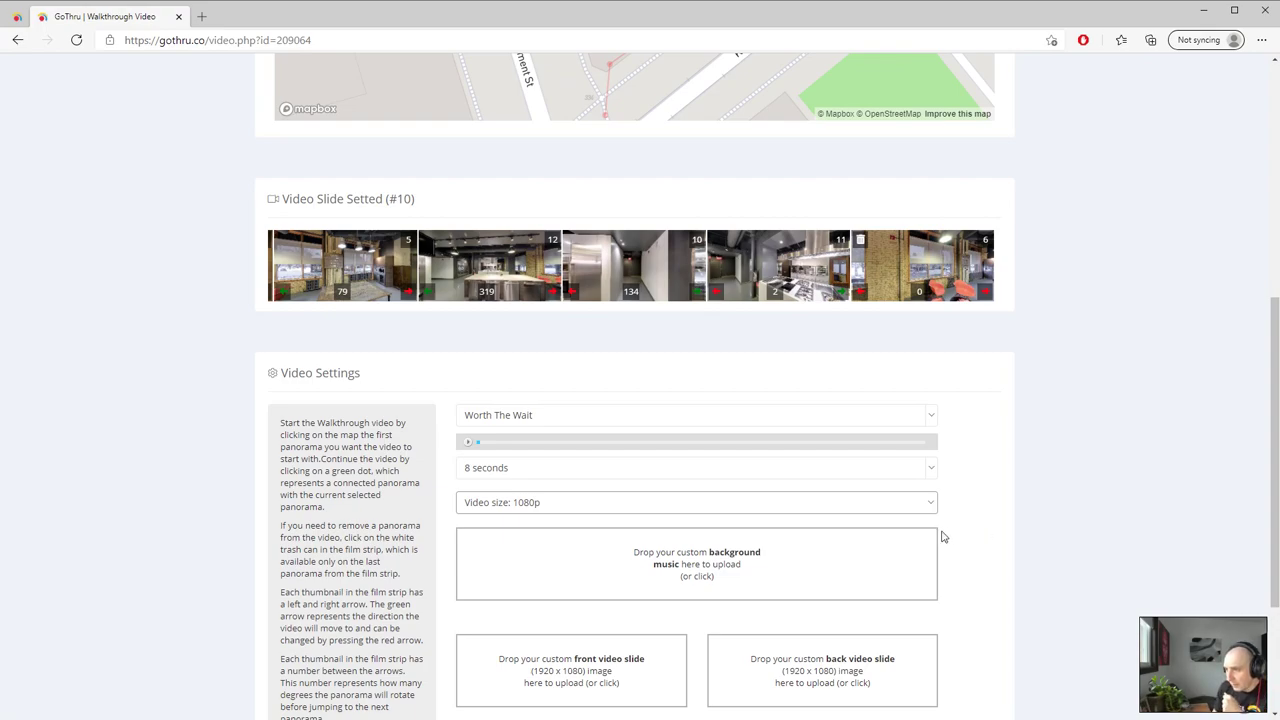
pyautogui.scroll(-2, 1000, 516)
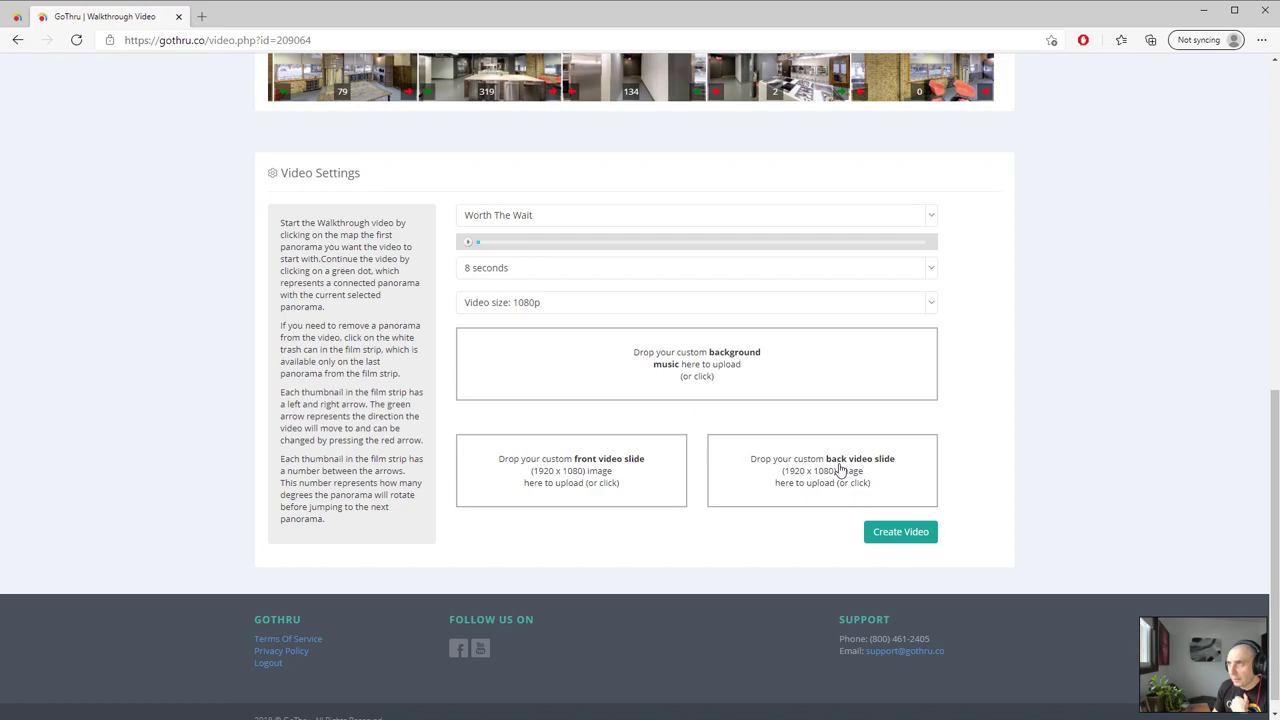
pyautogui.scroll(1, 971, 457)
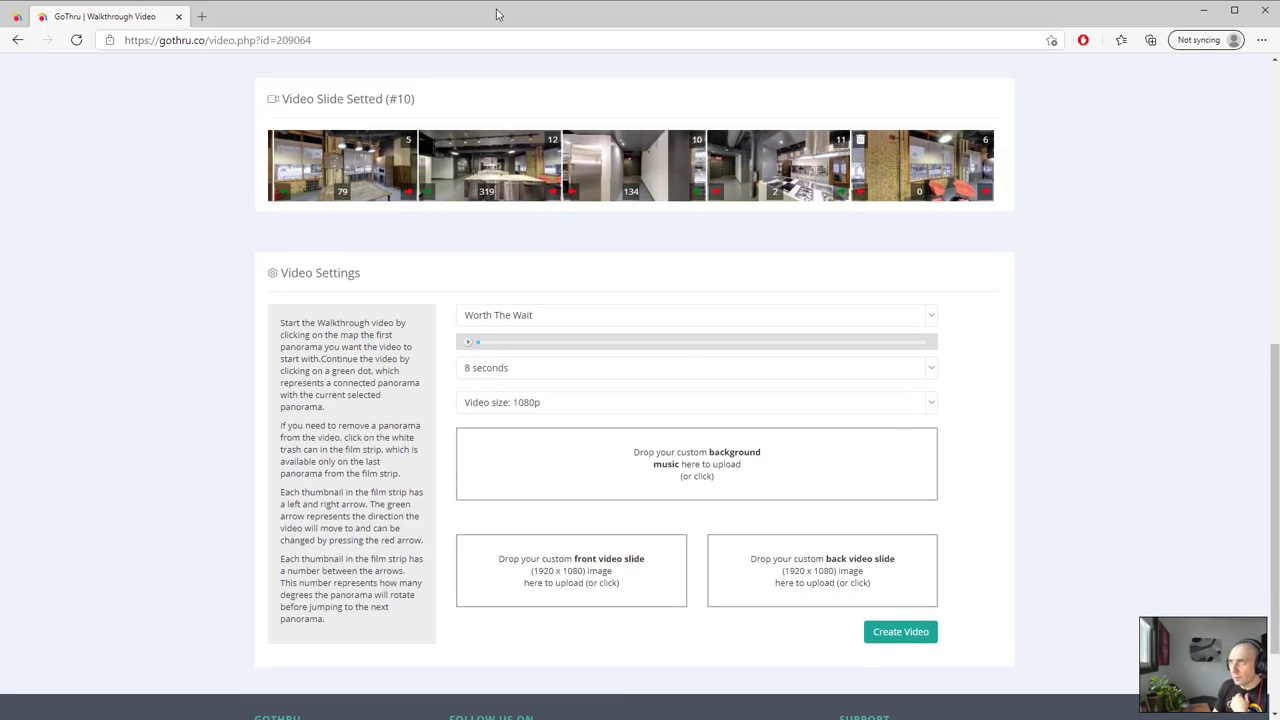
pyautogui.hotkey('alt', 'Tab')
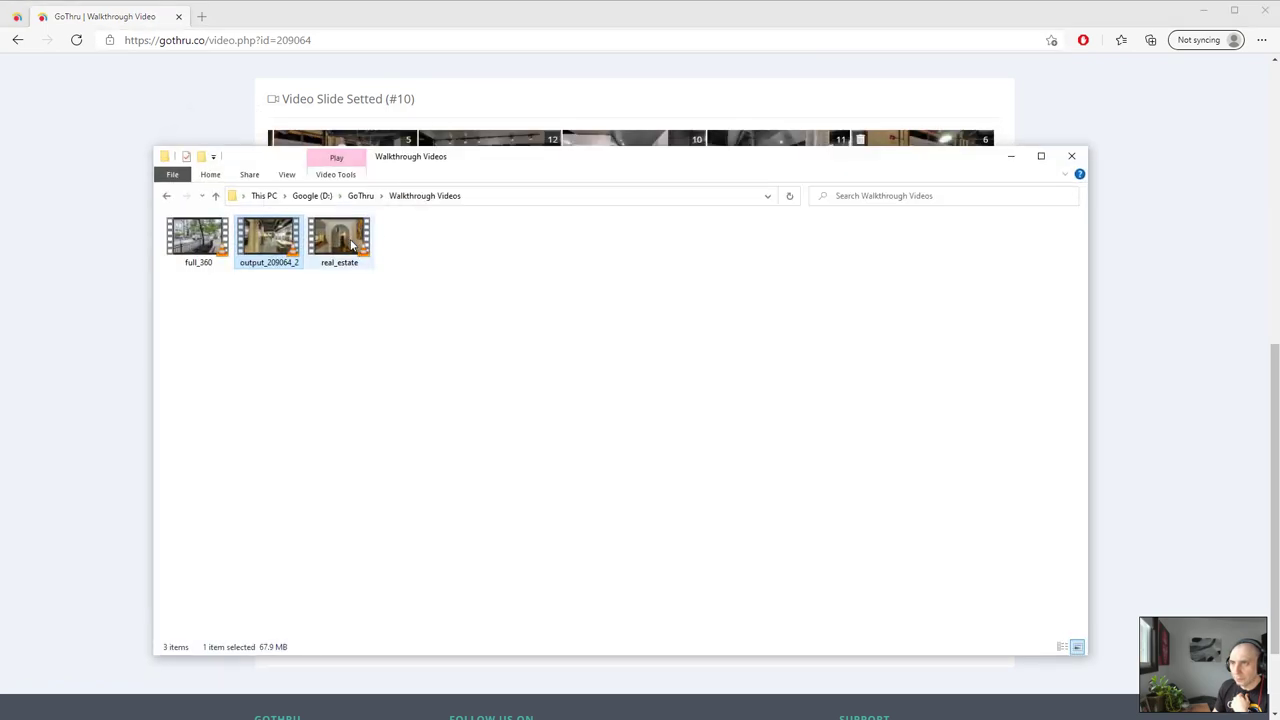
pyautogui.click(352, 244)
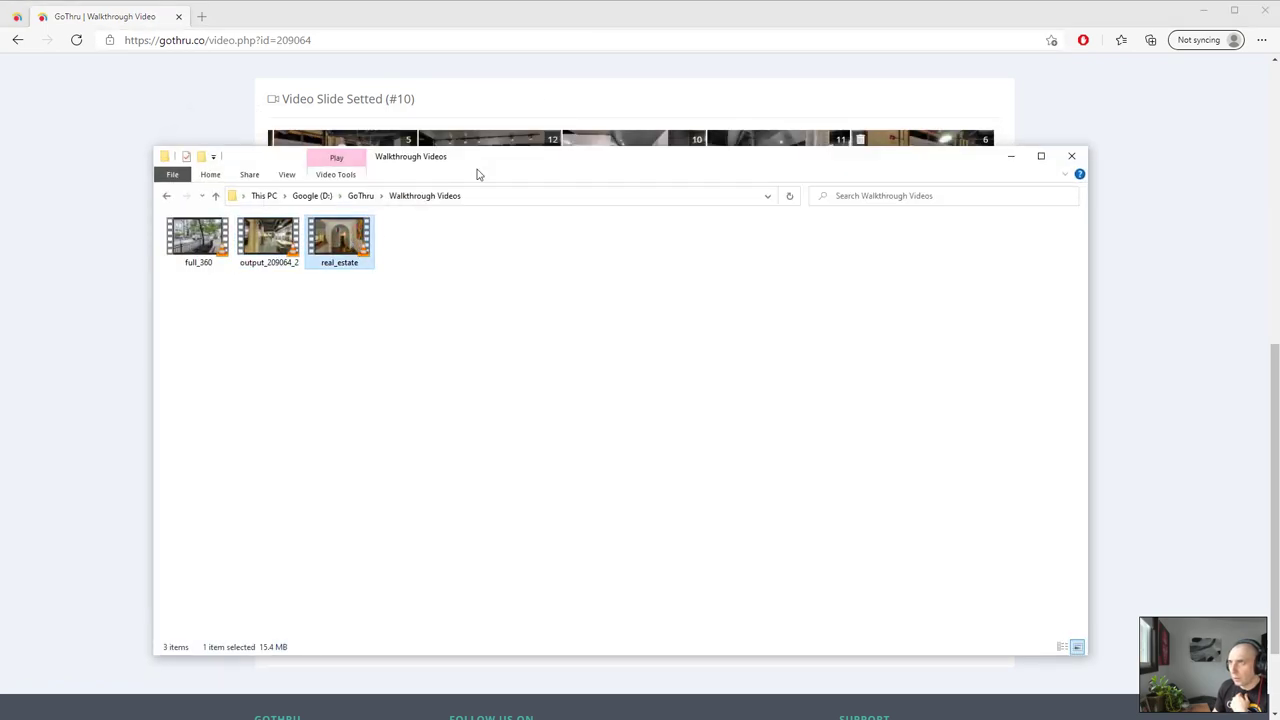
# Play the real_estate sample video in VLC, enlarged and full screen
pyautogui.moveTo(350, 236); pyautogui.dragTo(740, 0)
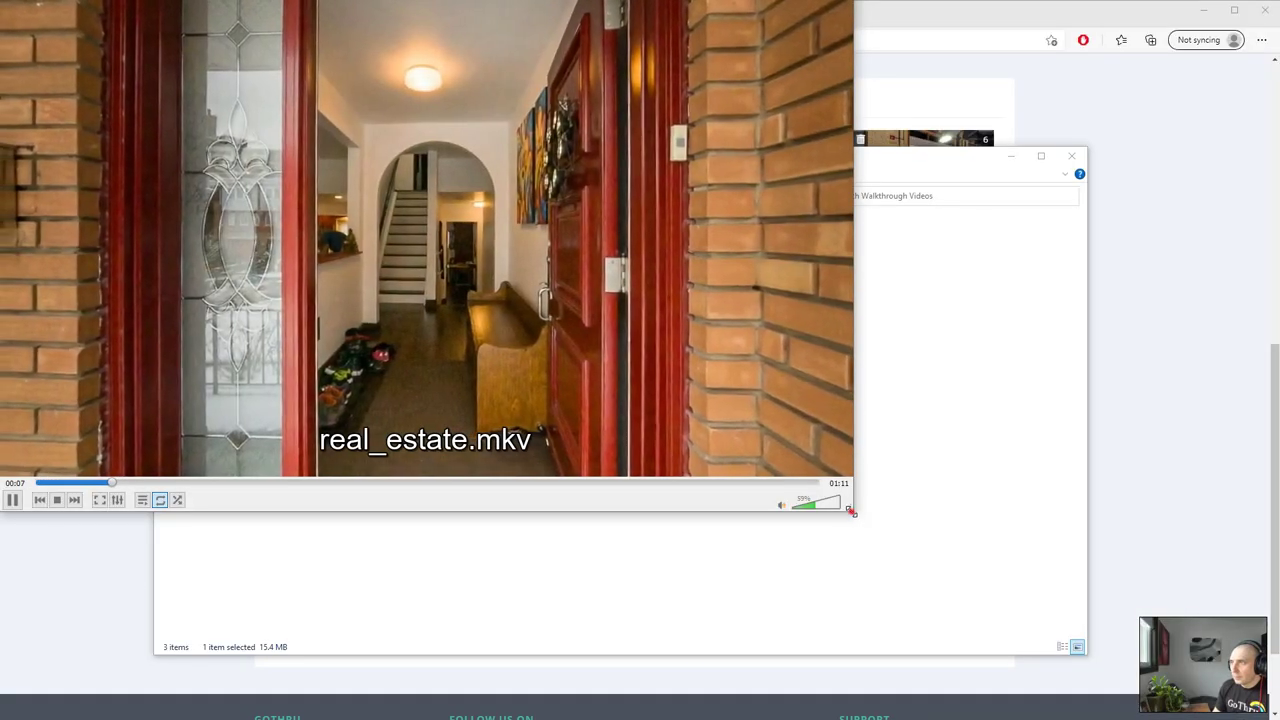
pyautogui.moveTo(850, 515); pyautogui.dragTo(1050, 570)
pyautogui.press('f')
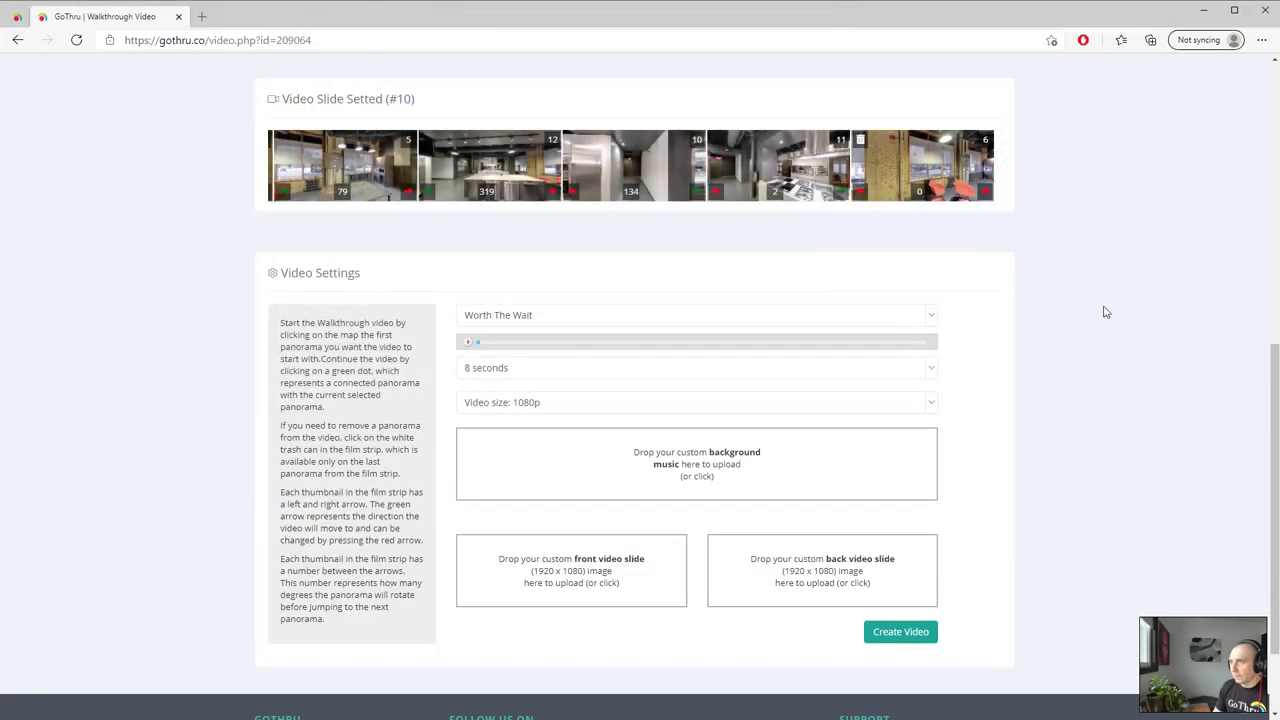
# Submit the LUXE Appliance Studio walkthrough video and acknowledge the 'Your 360 Video is being created' notice
pyautogui.click(900, 632)
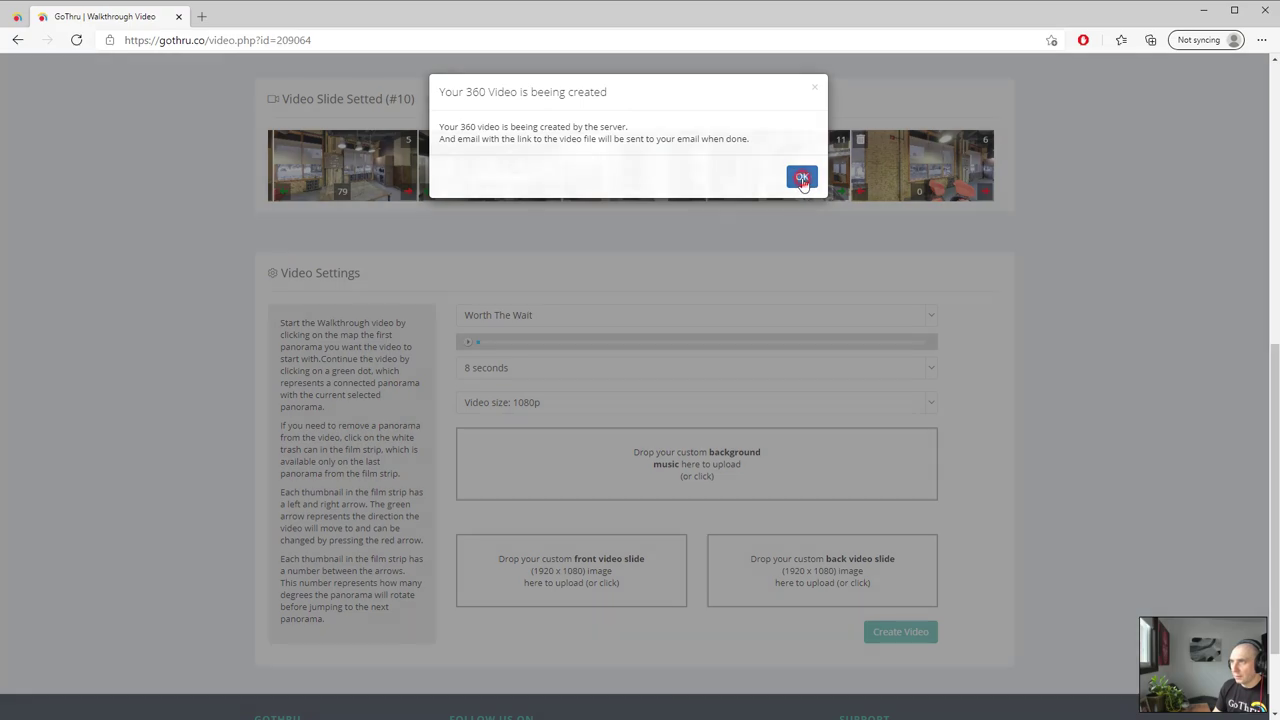
pyautogui.click(802, 180)
pyautogui.click(196, 209)
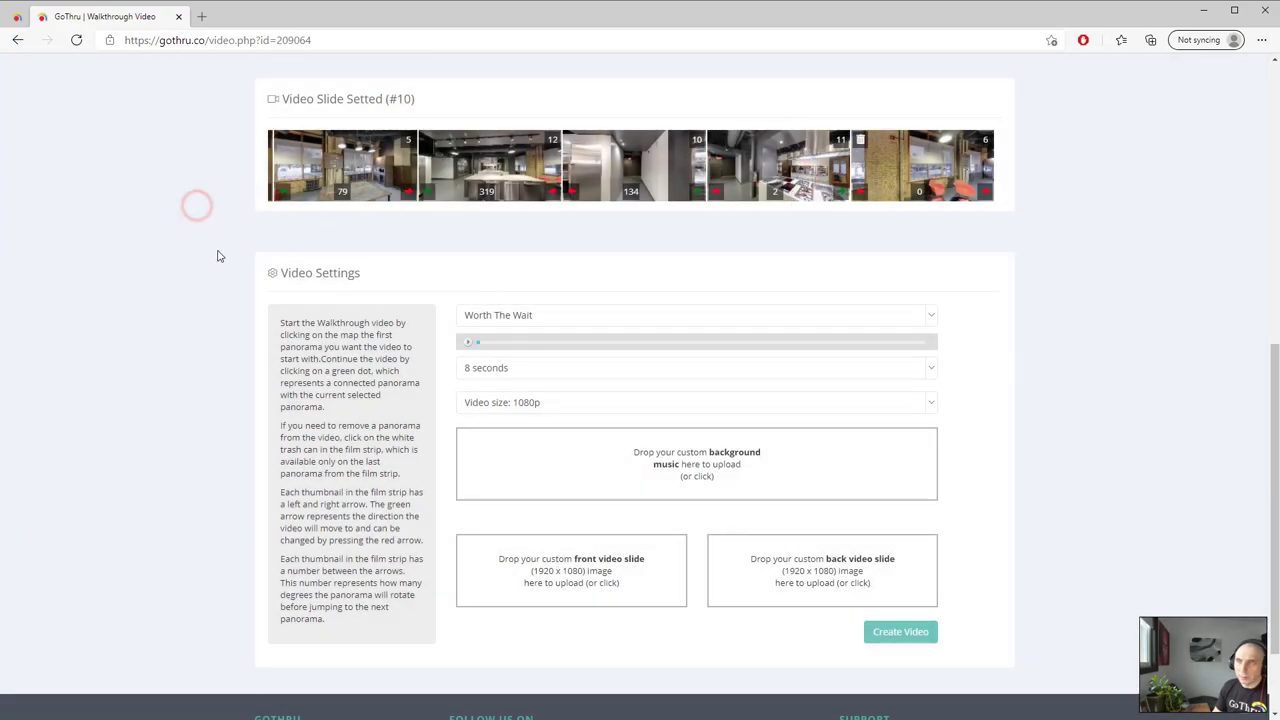
pyautogui.click(673, 199)
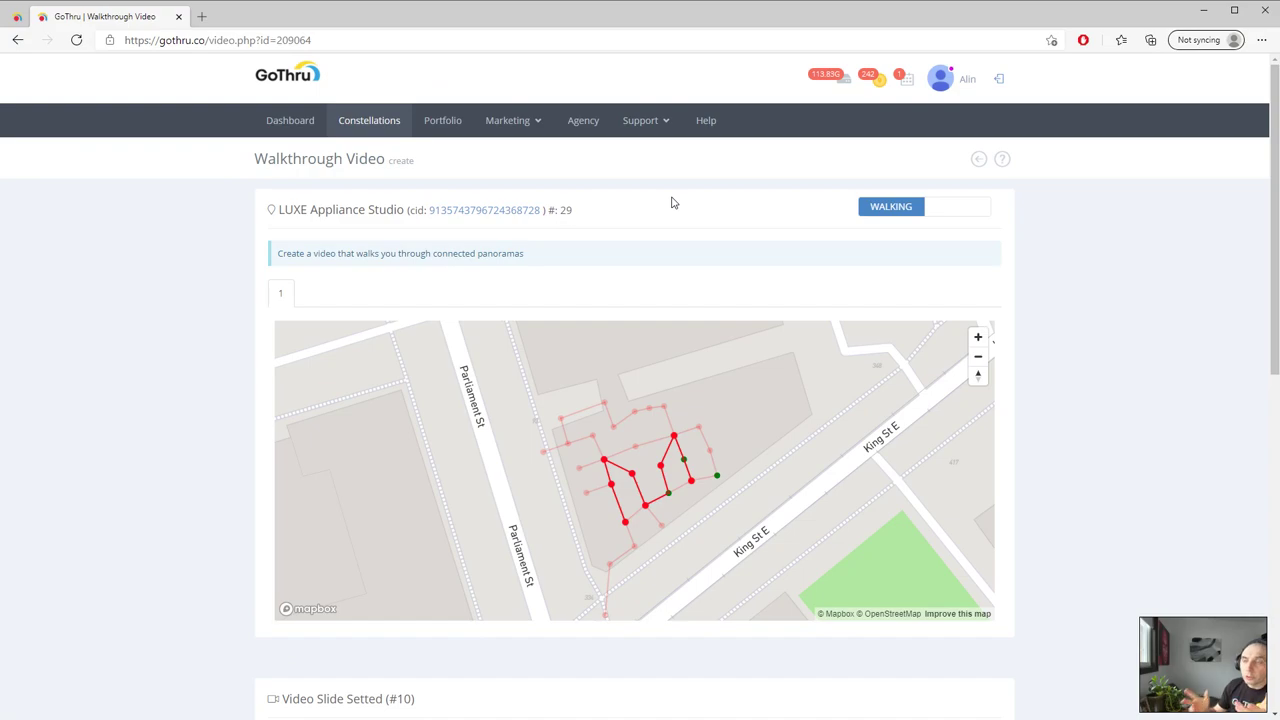
# Play the output_209064 video from the Walkthrough Videos folder by dragging it into the player
pyautogui.click(680, 204)
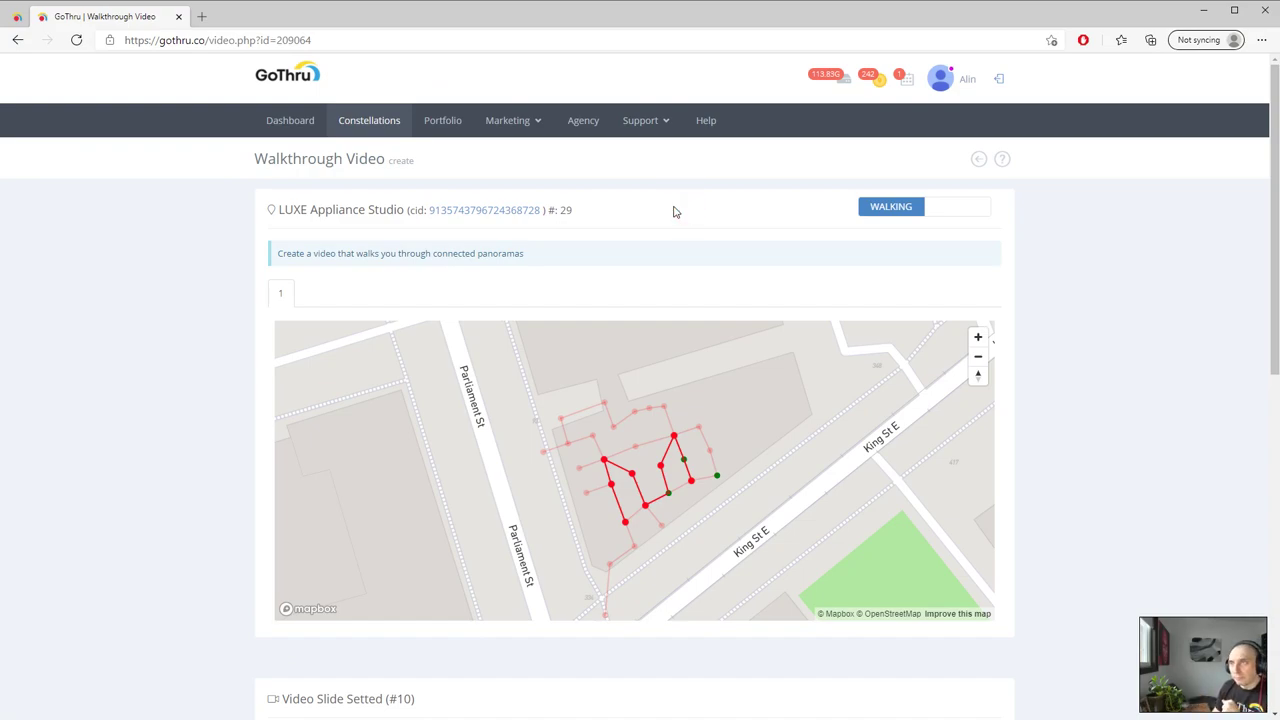
pyautogui.hotkey('alt', 'Tab')
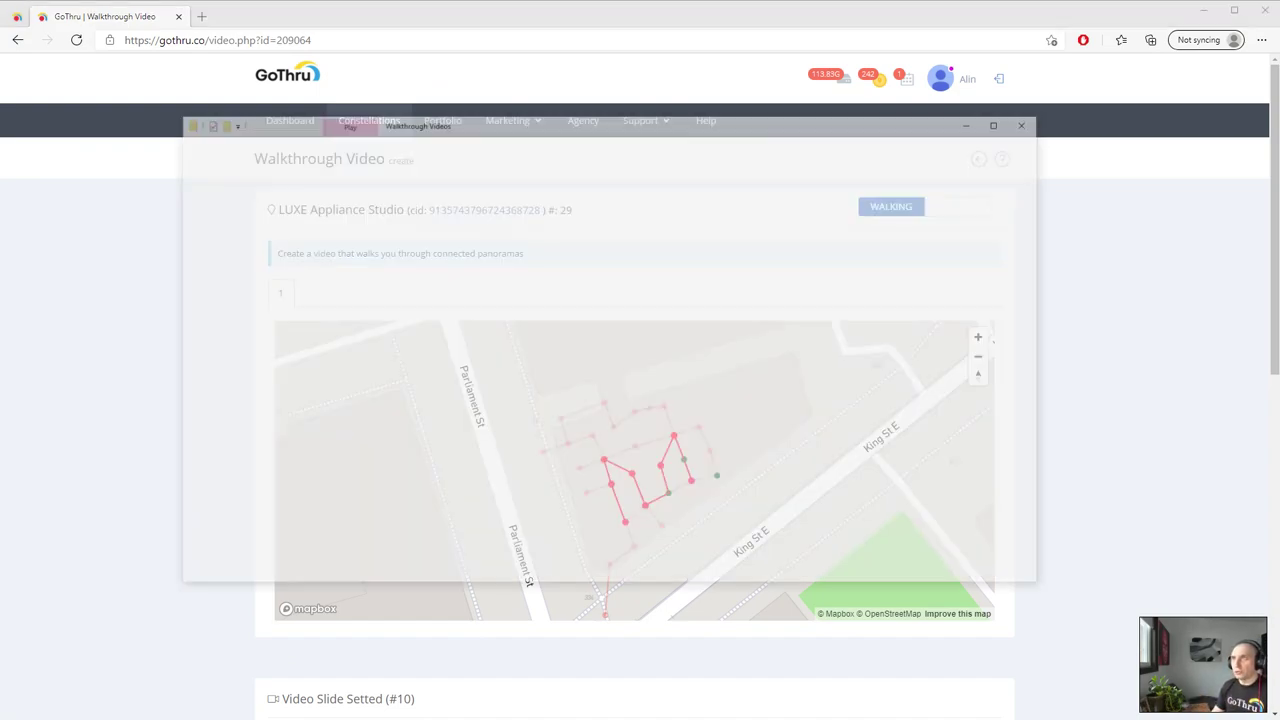
pyautogui.click(257, 250)
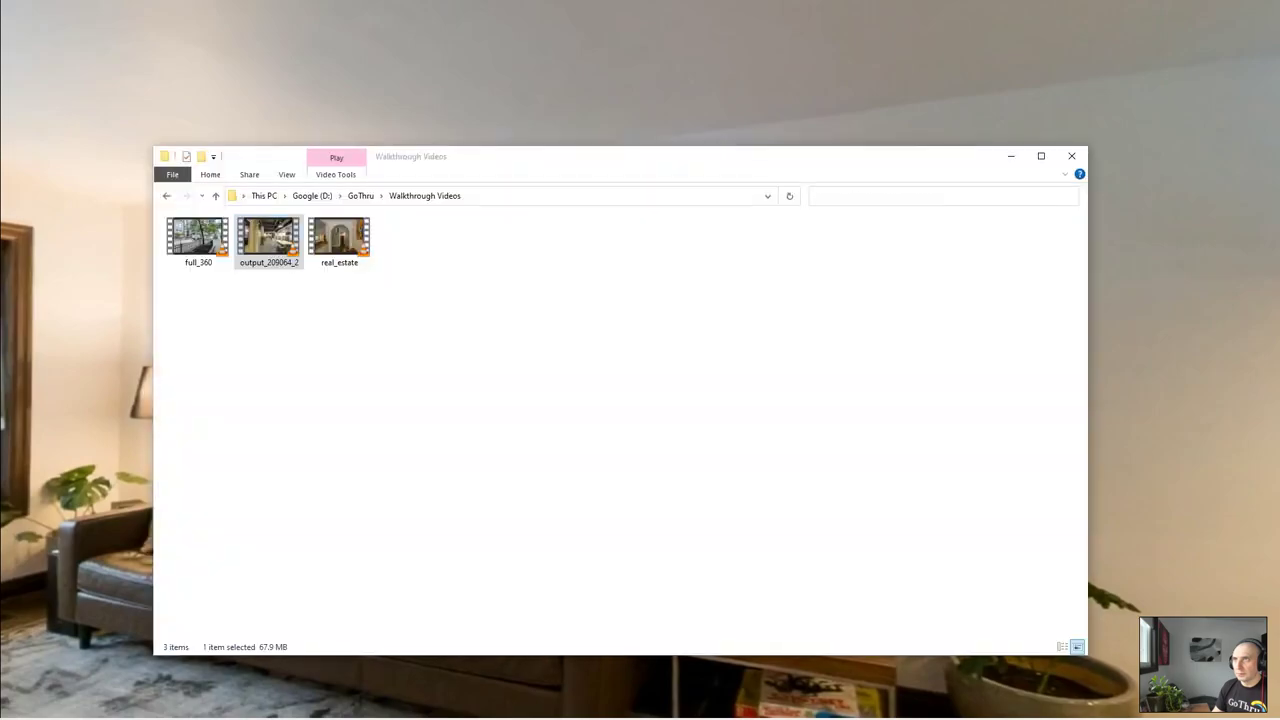
pyautogui.moveTo(268, 240); pyautogui.dragTo(120, 225)
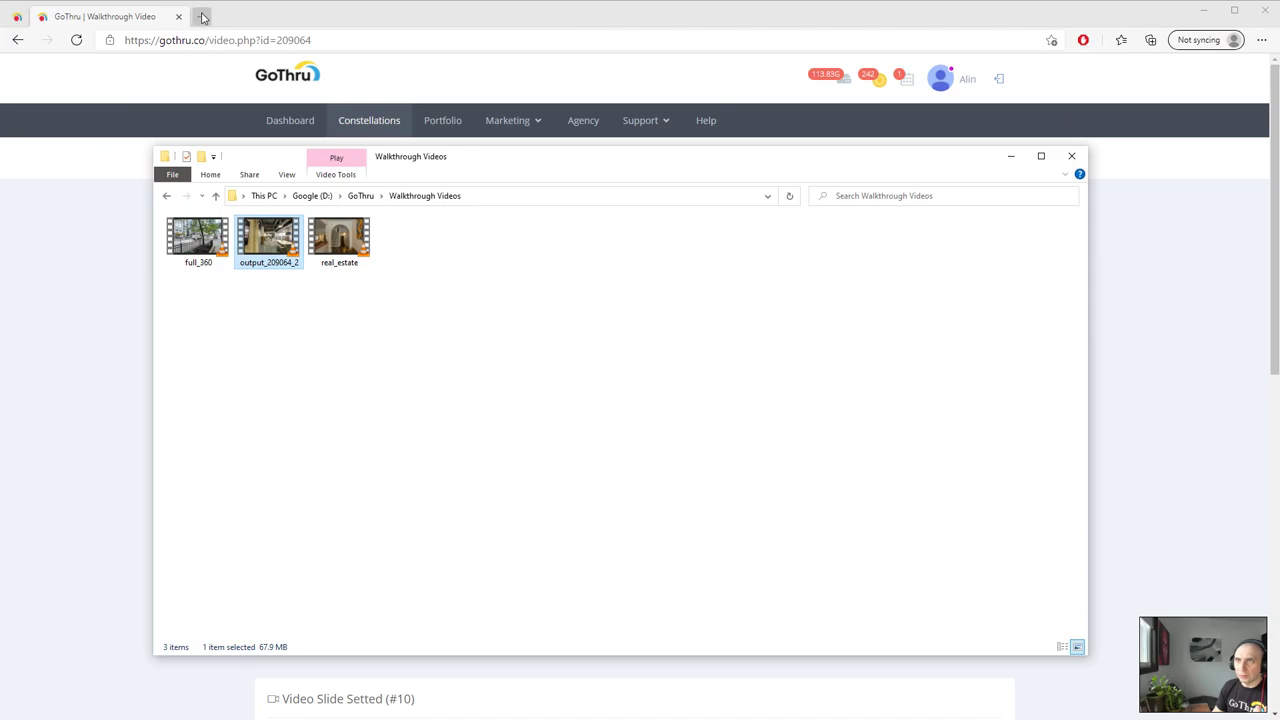
pyautogui.click(201, 17)
# Search 'vlc download', open the VideoLAN VLC for Windows page, then close that tab
pyautogui.write('vlc download')
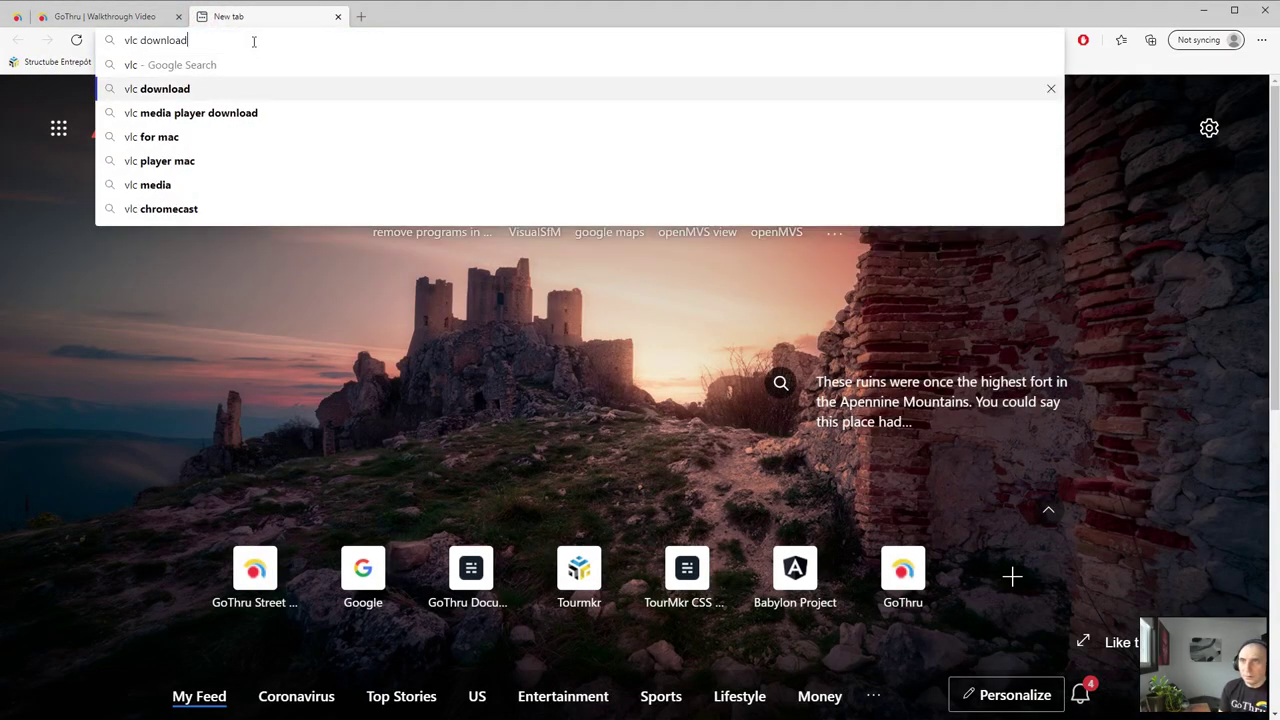
pyautogui.press('Return')
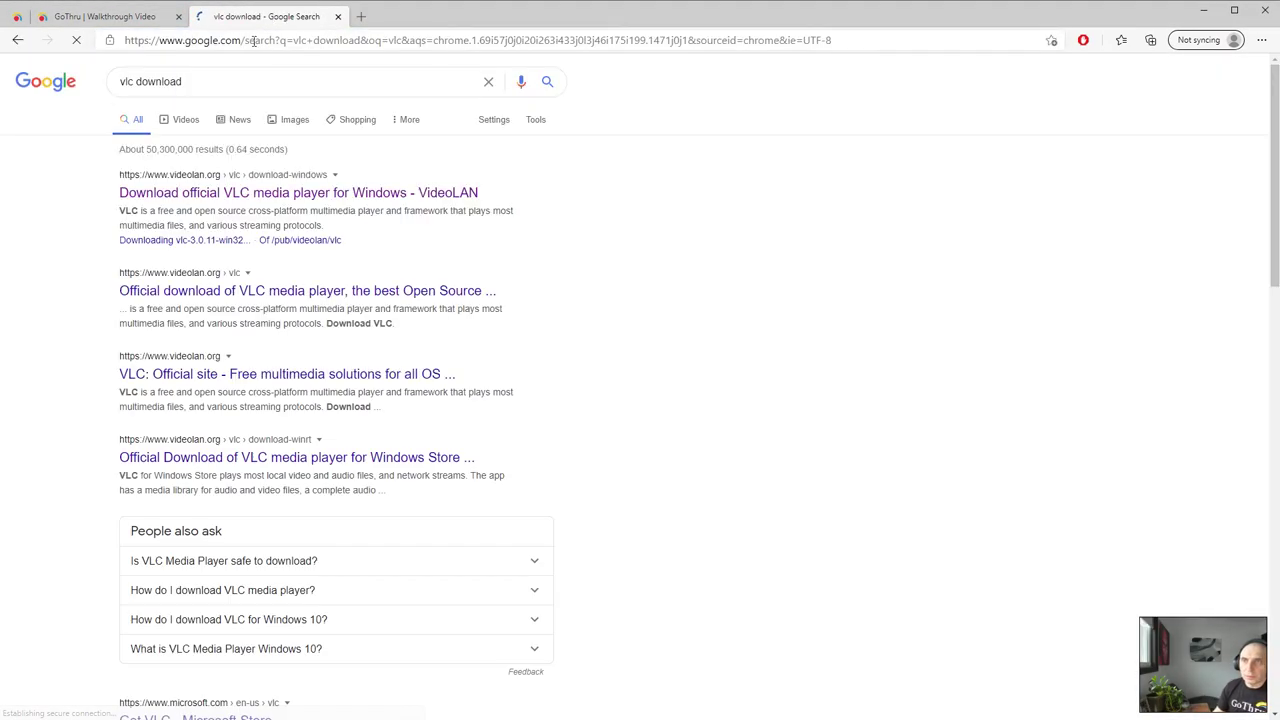
pyautogui.click(195, 199)
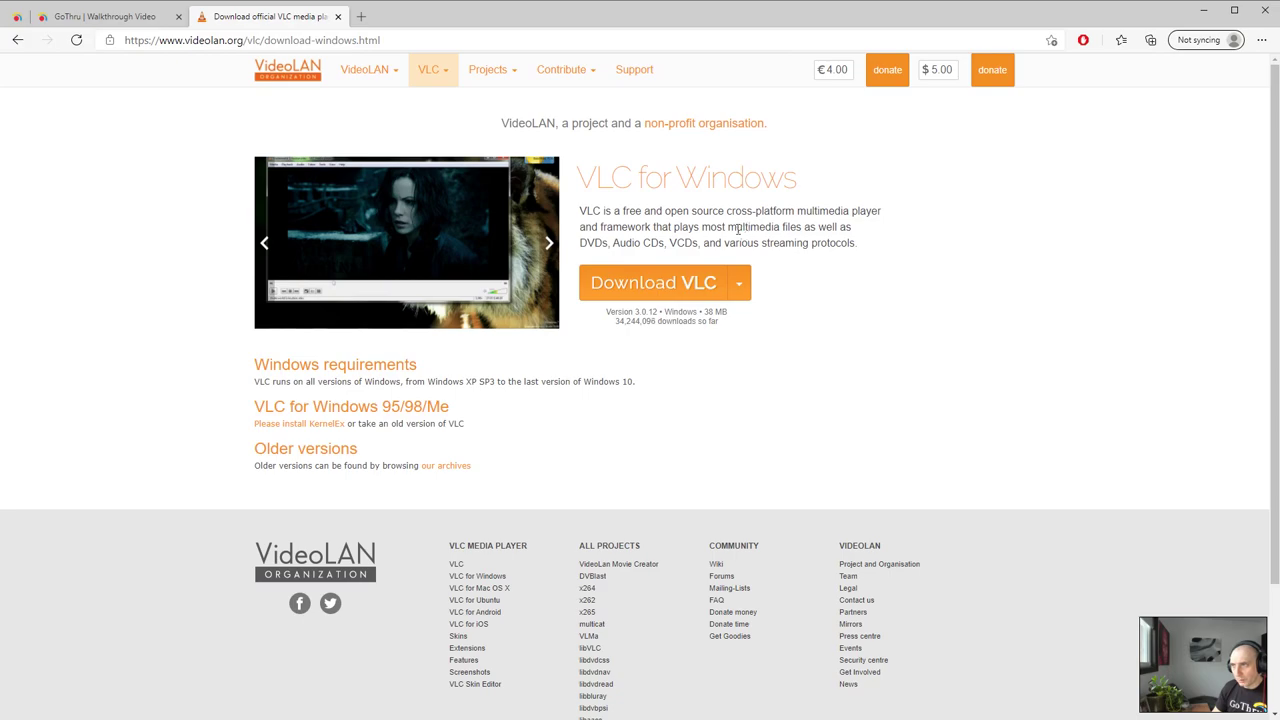
pyautogui.click(338, 17)
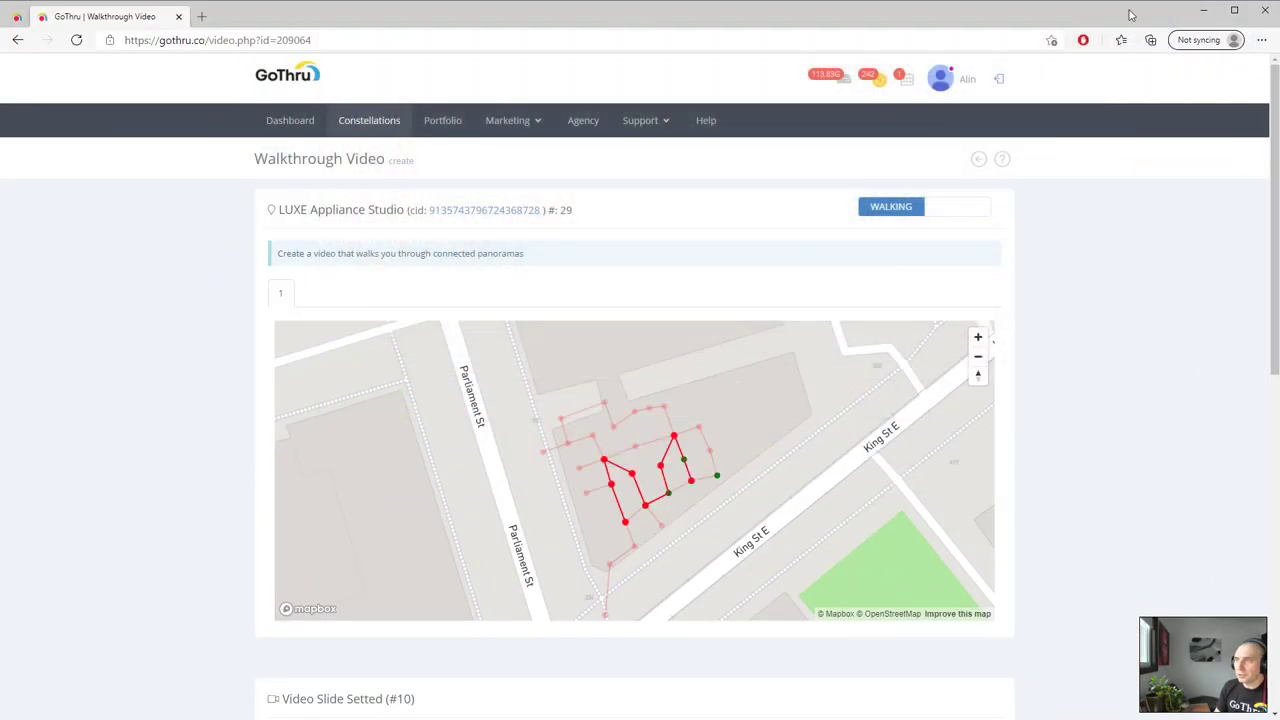
pyautogui.click(667, 210)
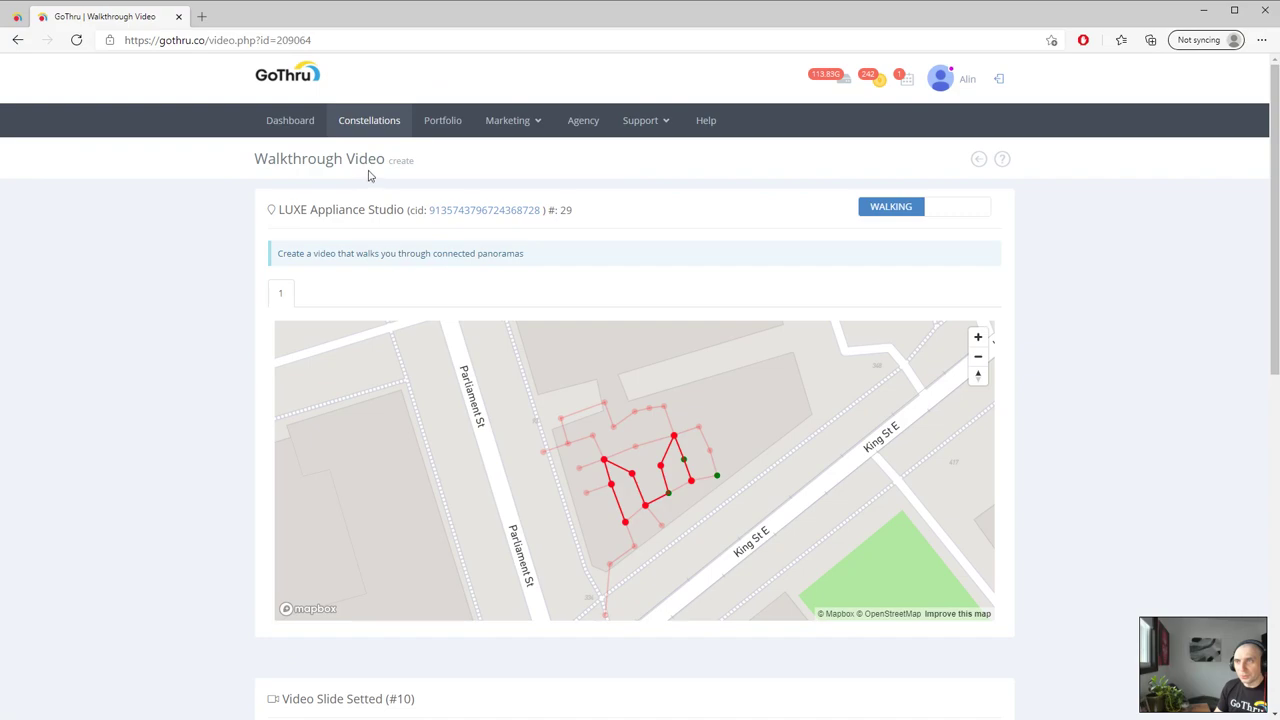
pyautogui.click(625, 162)
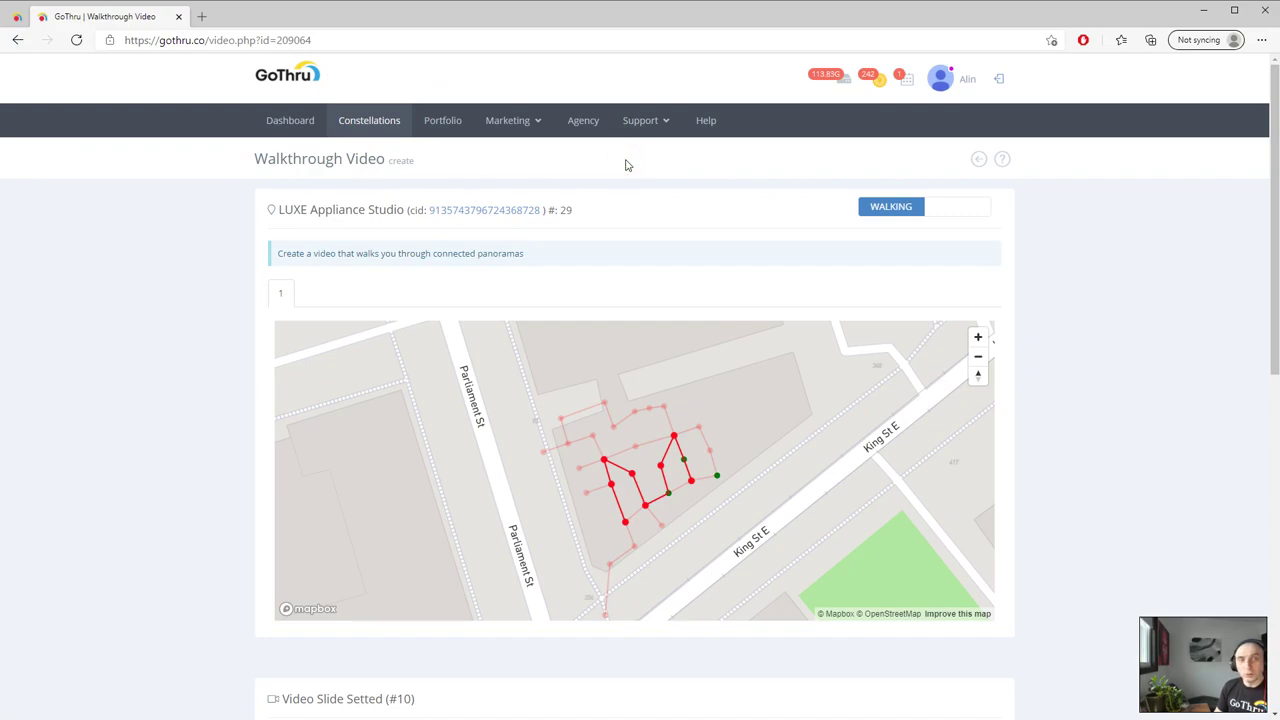